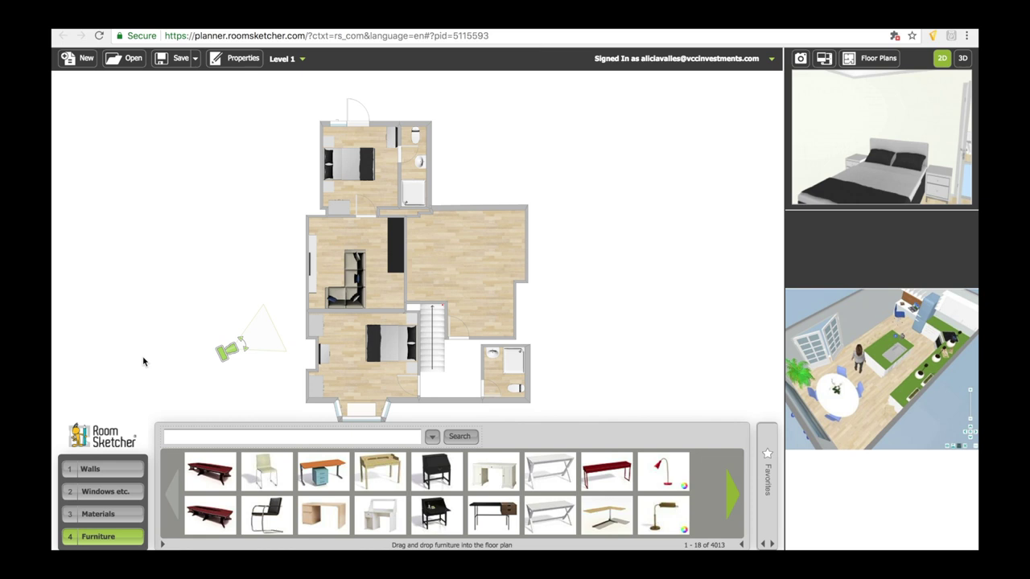
# Examine the lengths of the Level 1 walls with the furniture hidden in wall-editing mode
pyautogui.click(107, 471)
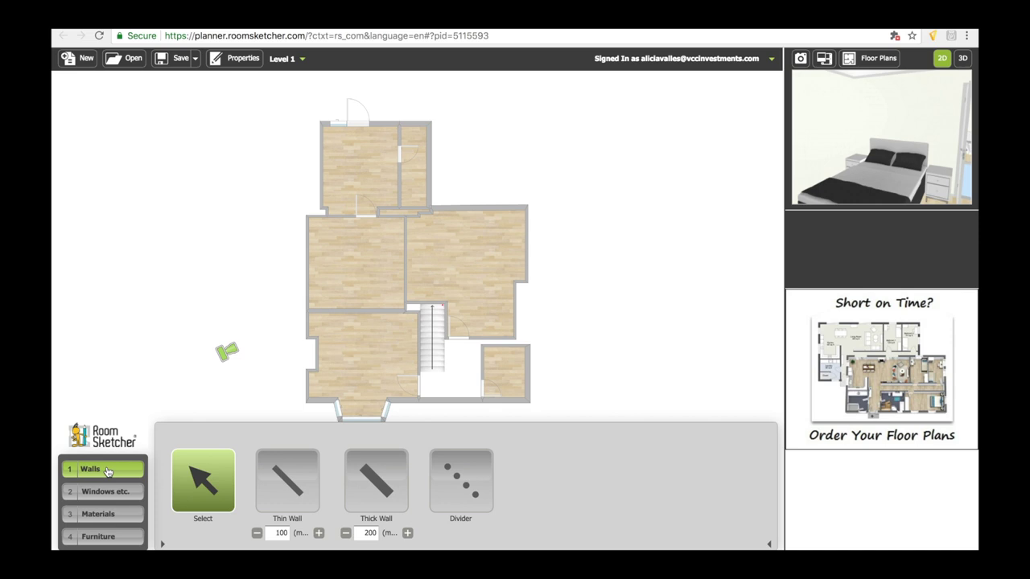
pyautogui.moveTo(307, 287)
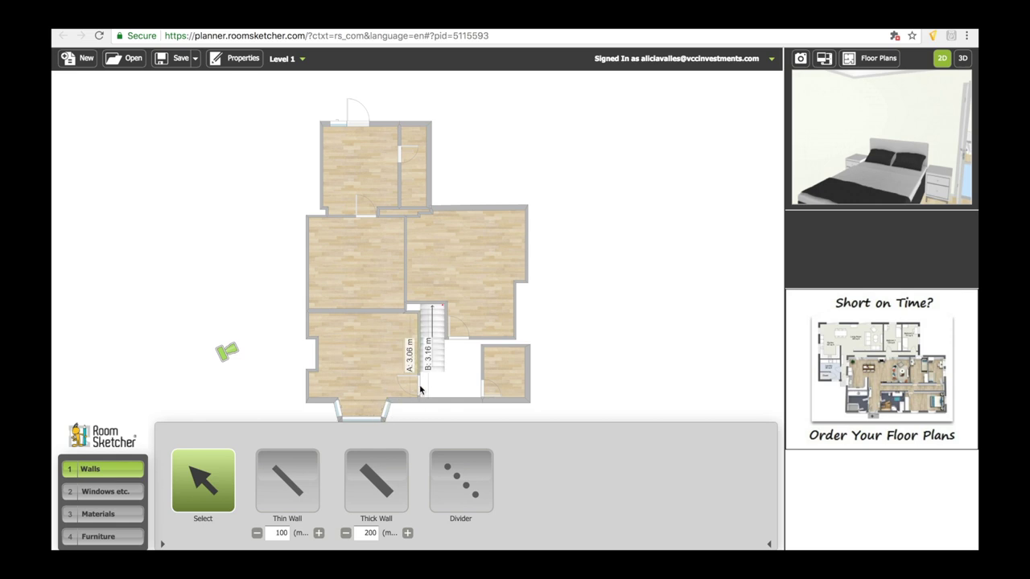
# Place a Slab interior door in the wall between the living room and the front bedroom, and open its properties
pyautogui.click(129, 500)
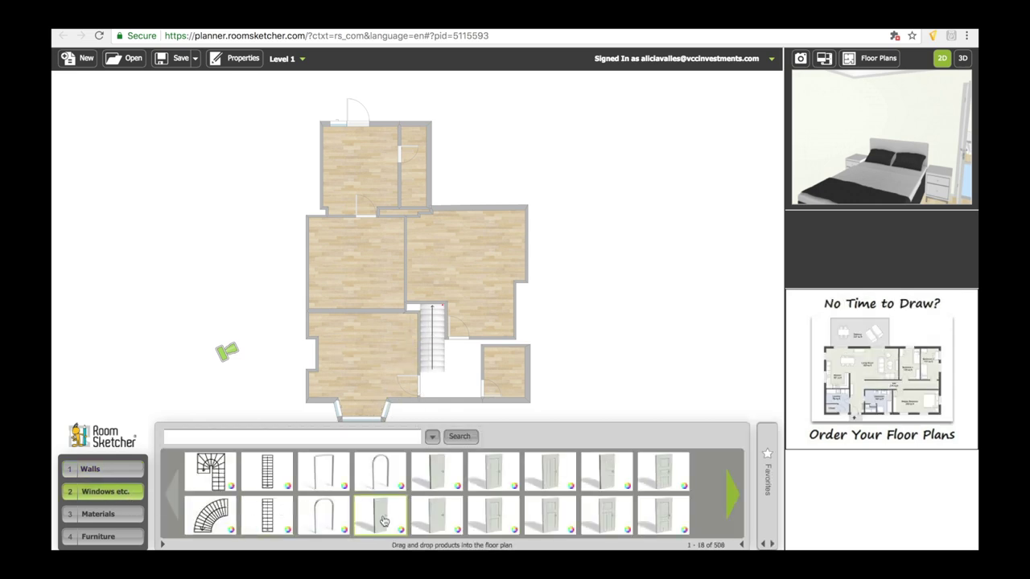
pyautogui.click(389, 523)
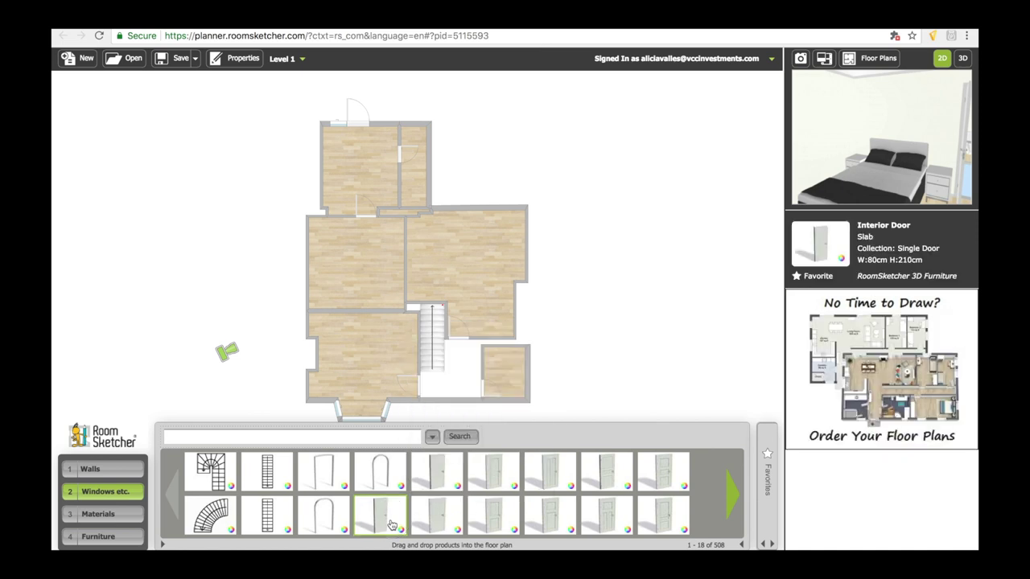
pyautogui.moveTo(389, 524)
pyautogui.mouseDown()
pyautogui.moveTo(345, 333)
pyautogui.moveTo(345, 282)
pyautogui.moveTo(354, 317)
pyautogui.mouseUp()
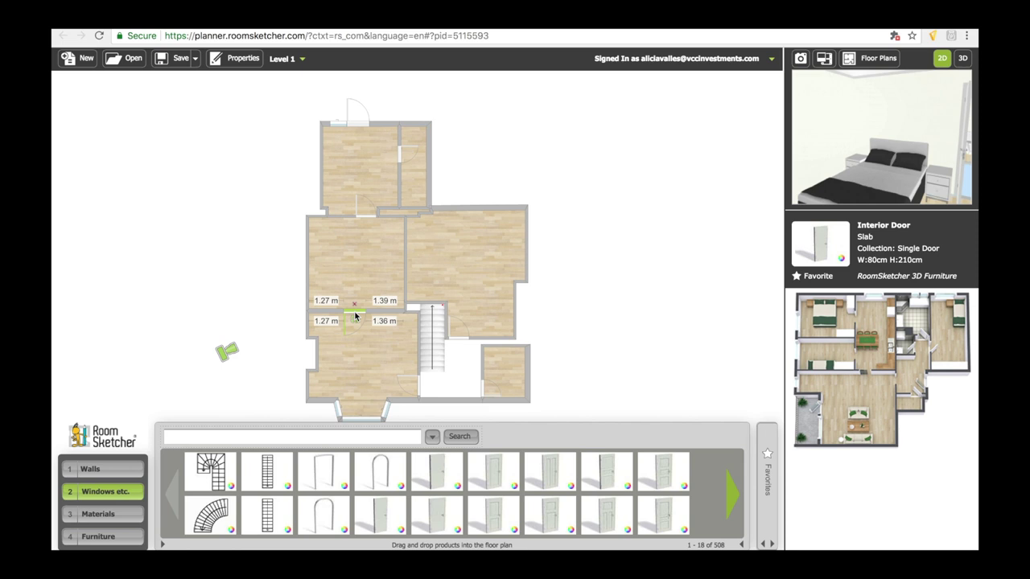
pyautogui.rightClick(355, 317)
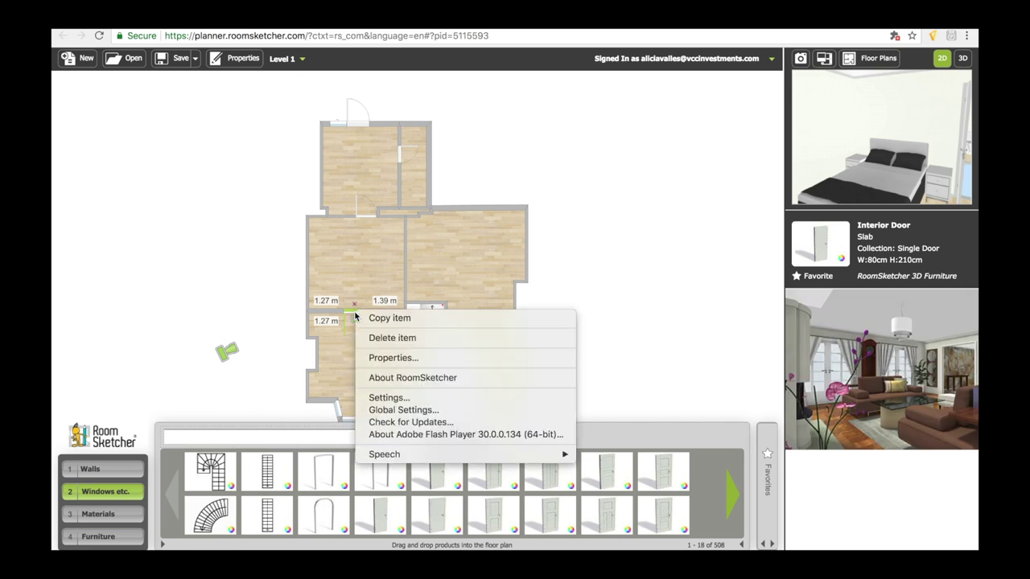
pyautogui.click(383, 360)
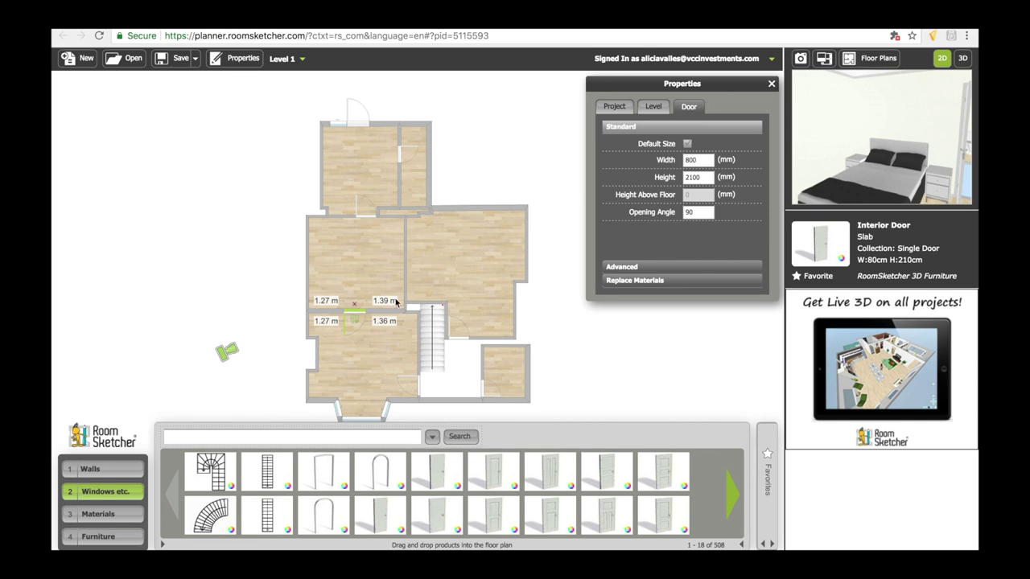
# Delete the trial door from the wall between the living room and the front bedroom
pyautogui.click(356, 310)
pyautogui.press('Delete')
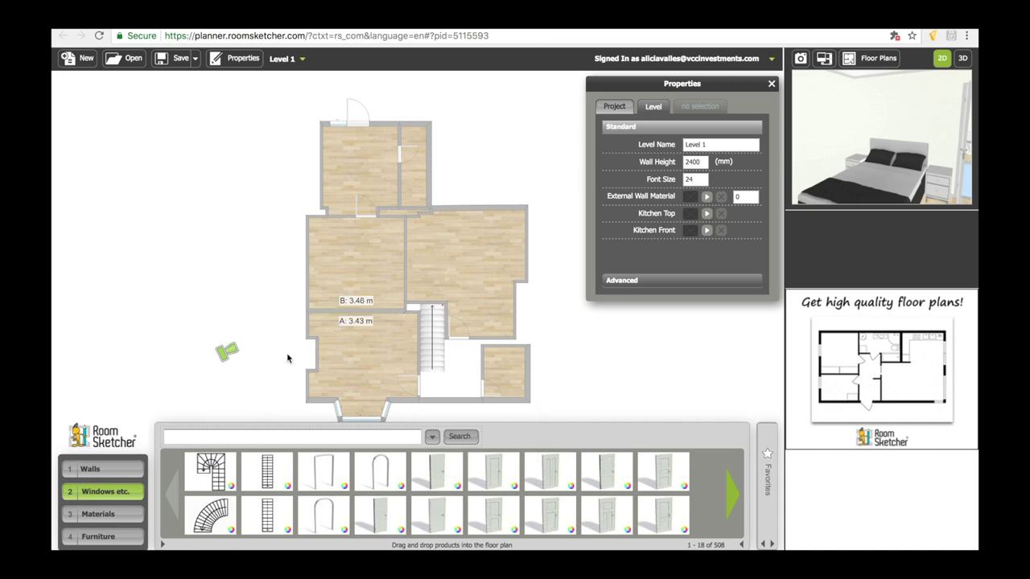
# Examine the dimensions of the Level 1 furniture, including both double beds, the shower enclosure, the basin and a wardrobe
pyautogui.click(127, 516)
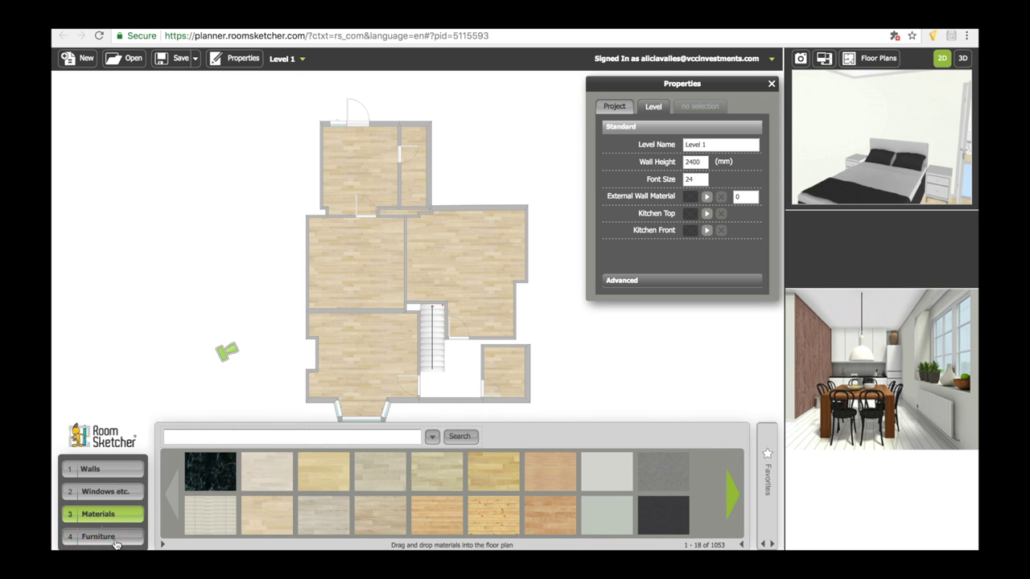
pyautogui.click(115, 543)
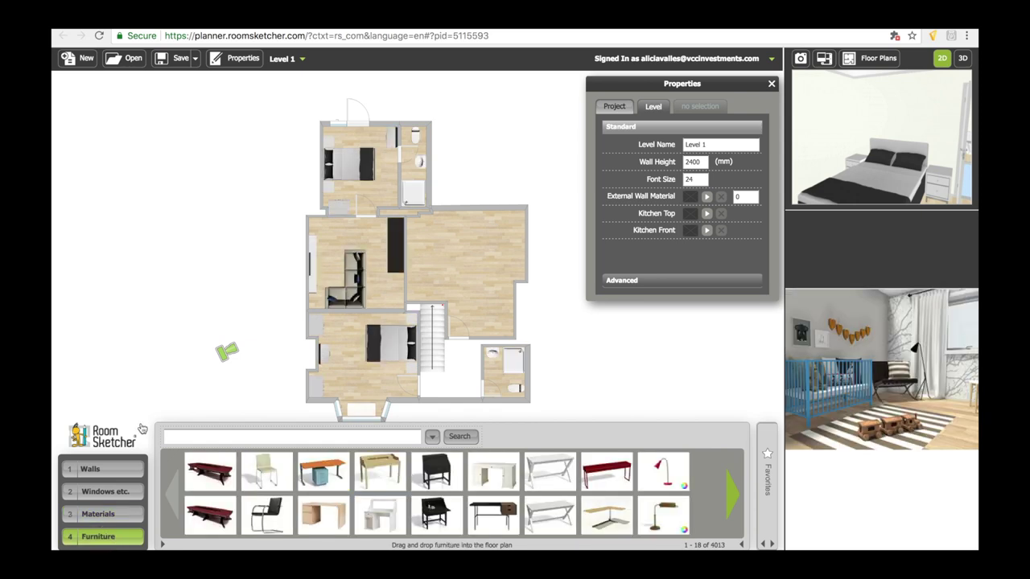
pyautogui.click(388, 351)
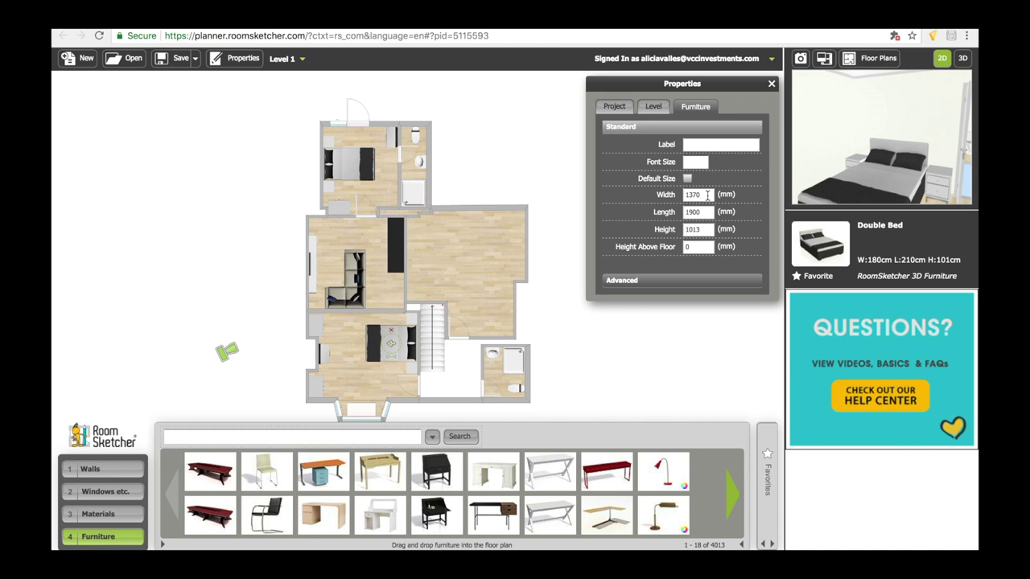
pyautogui.click(359, 172)
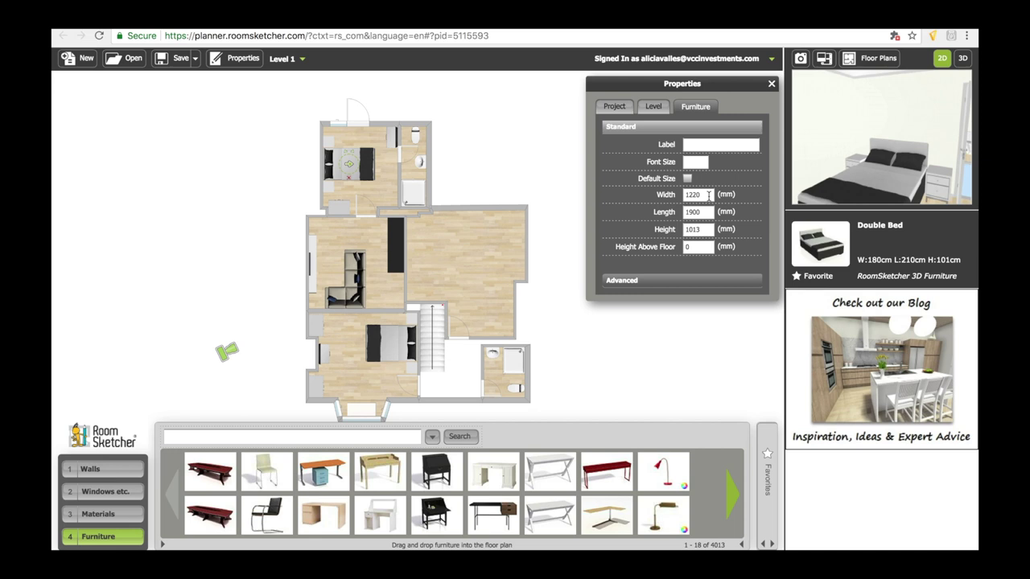
pyautogui.click(417, 199)
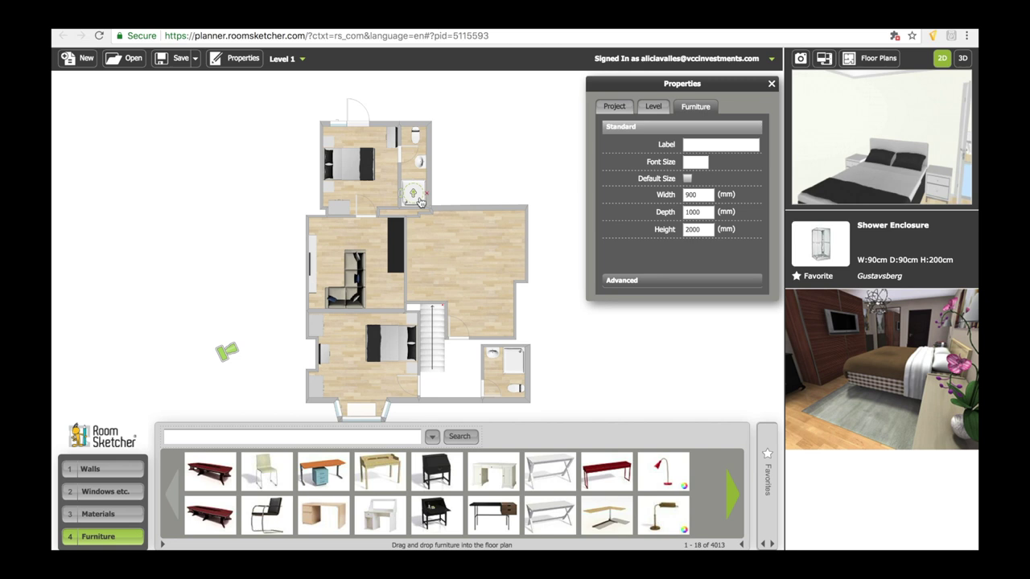
pyautogui.click(422, 162)
pyautogui.click(392, 136)
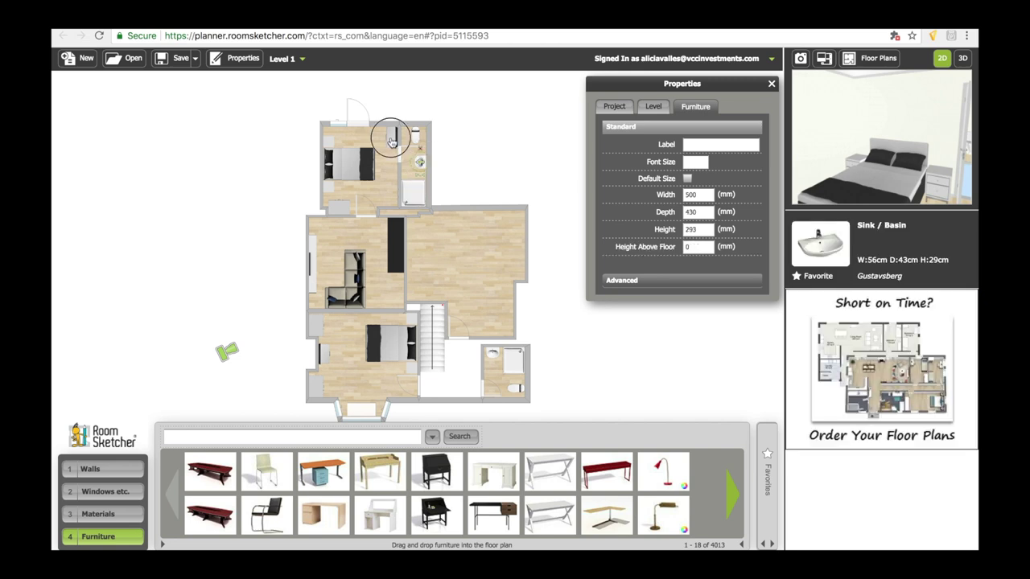
pyautogui.click(381, 190)
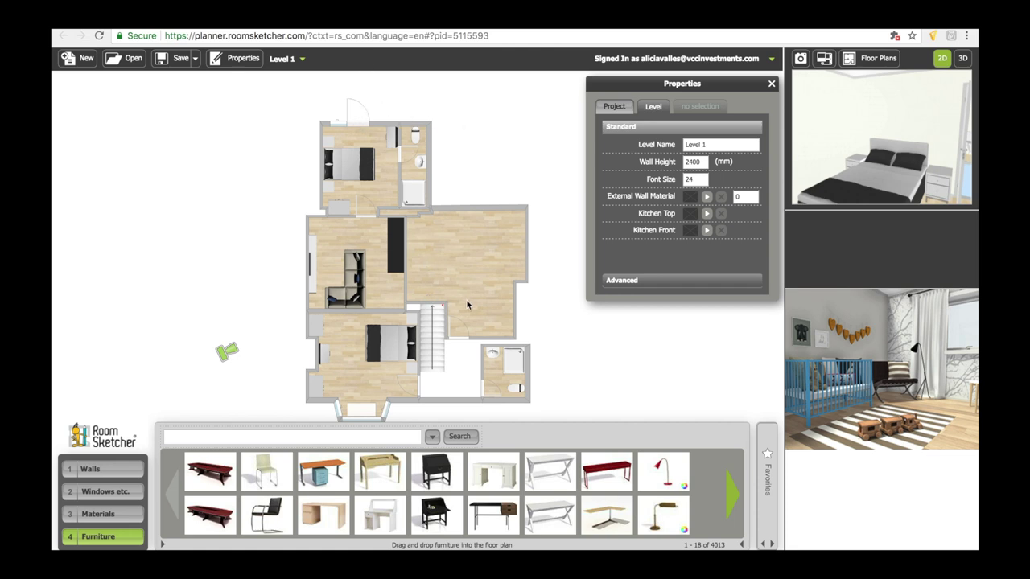
pyautogui.click(322, 331)
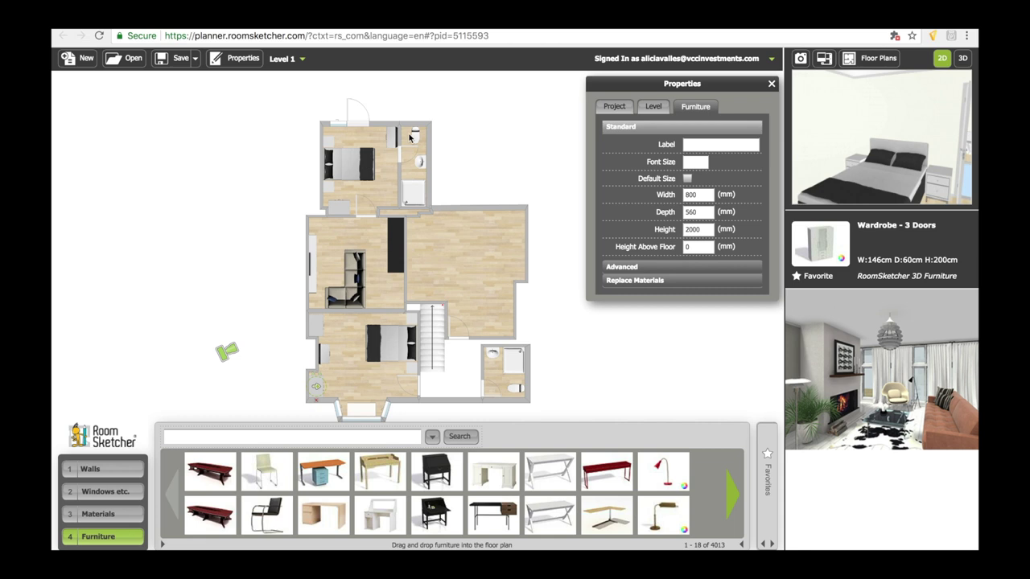
# Switch the plan to 2. Floor and open the properties of the double bed in the lower-left bedroom
pyautogui.click(295, 64)
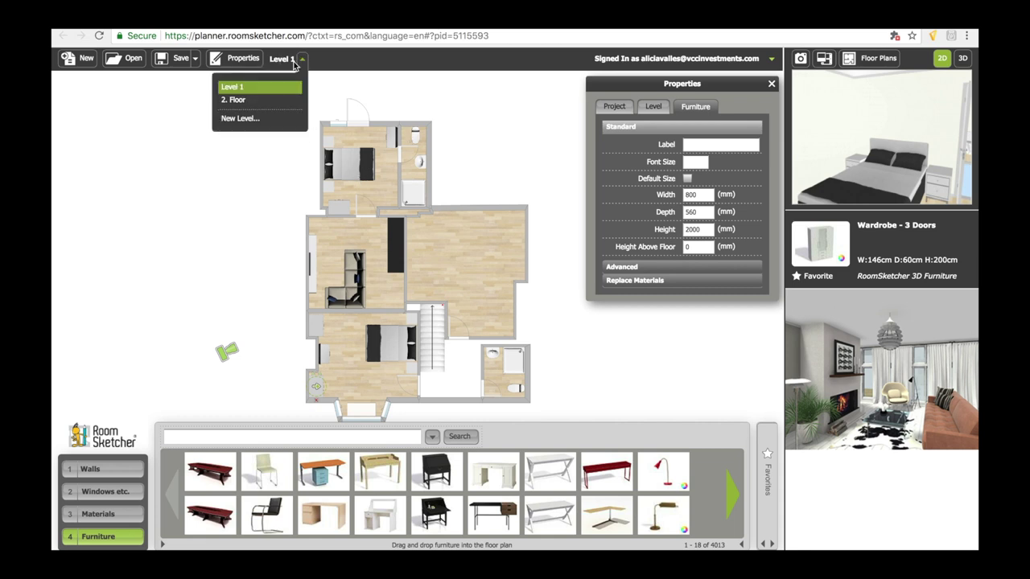
pyautogui.click(255, 101)
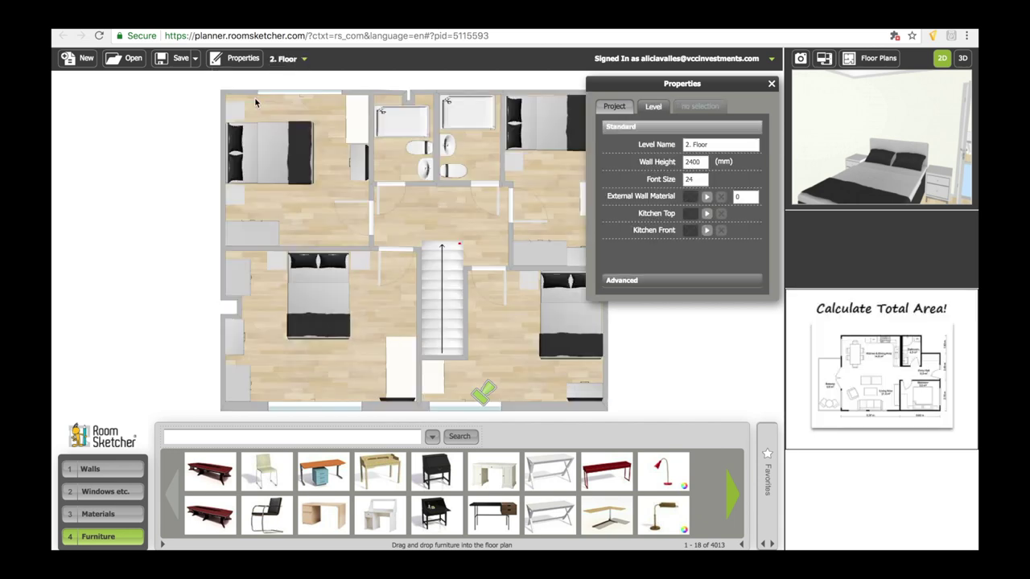
pyautogui.click(770, 84)
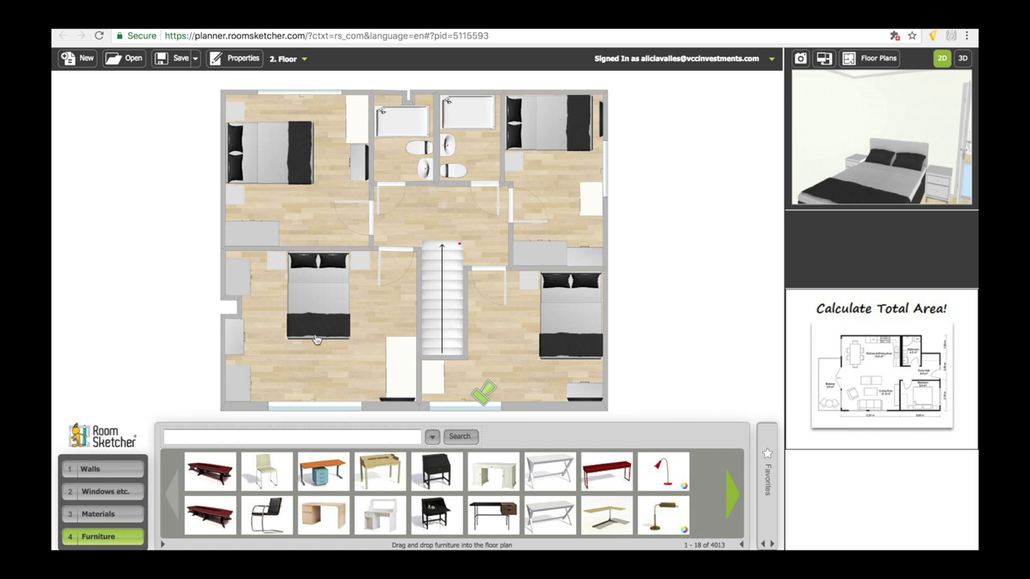
pyautogui.click(321, 295)
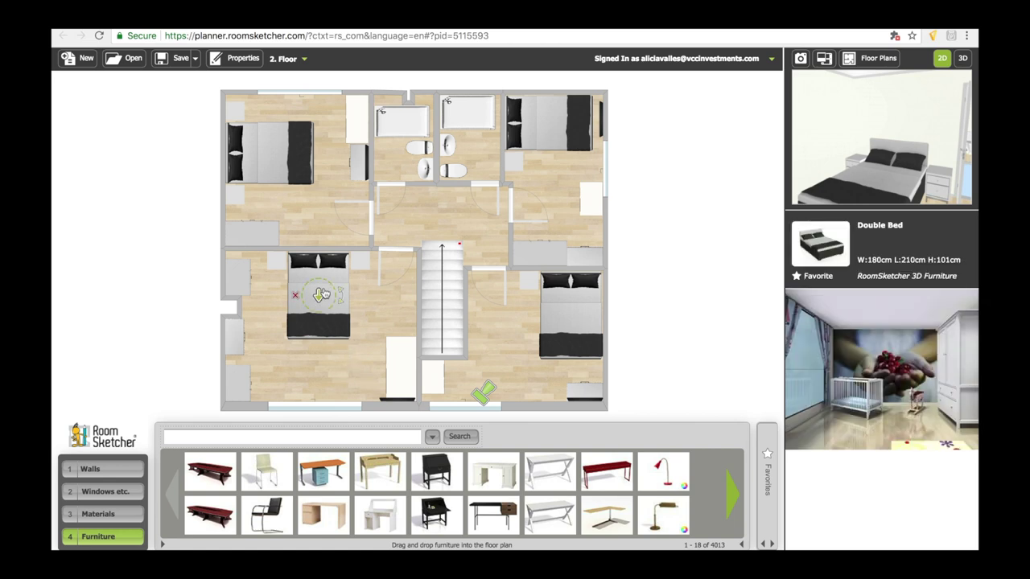
pyautogui.rightClick(321, 296)
pyautogui.click(367, 367)
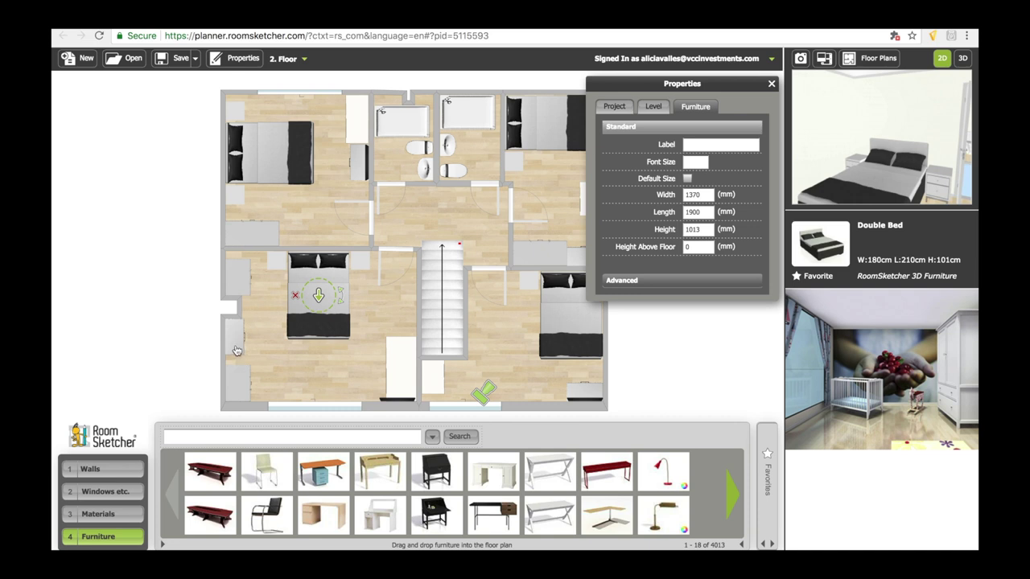
# Try the Liatorp office desk turned along the lower-left bedroom's window wall, and return it to its place against the stair-side wall
pyautogui.click(393, 372)
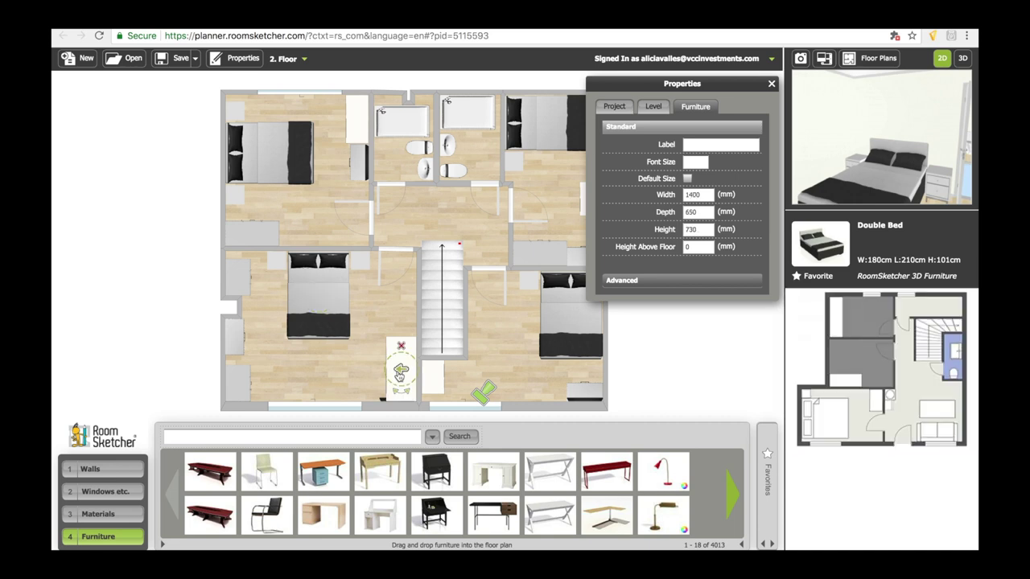
pyautogui.moveTo(396, 393)
pyautogui.mouseDown()
pyautogui.moveTo(376, 368)
pyautogui.moveTo(394, 389)
pyautogui.mouseUp()
pyautogui.click(395, 346)
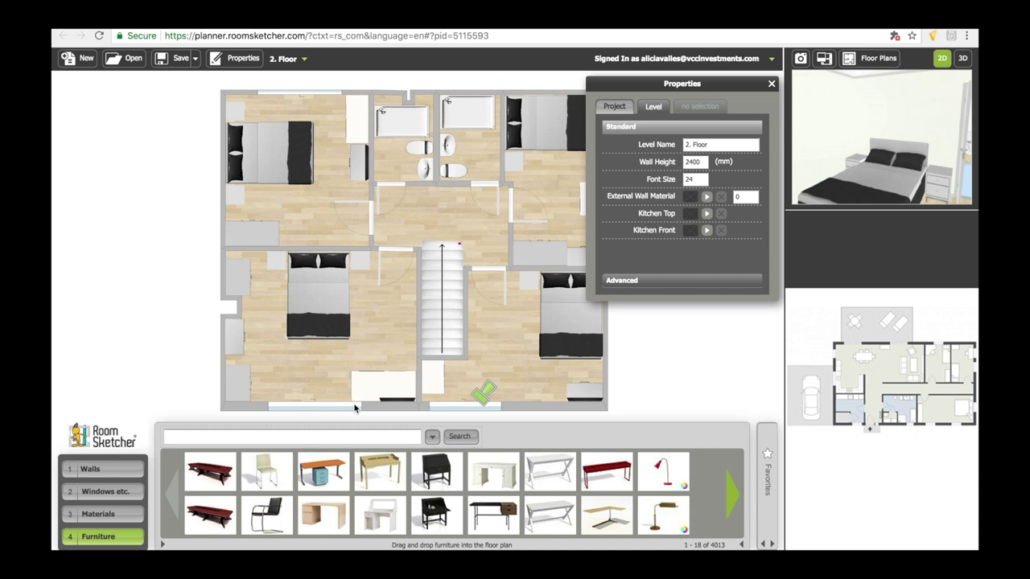
pyautogui.click(392, 383)
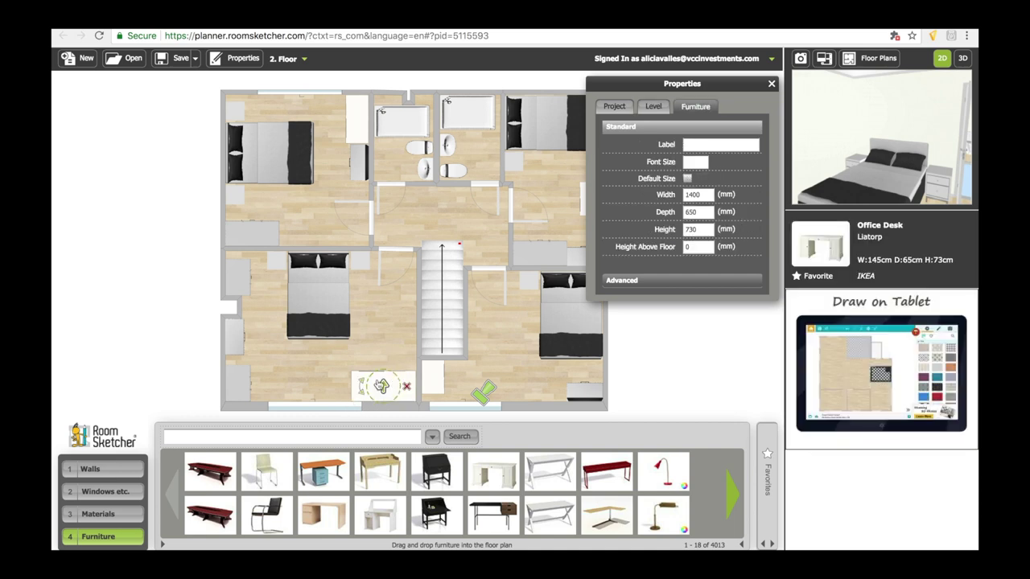
pyautogui.moveTo(364, 394); pyautogui.dragTo(386, 392)
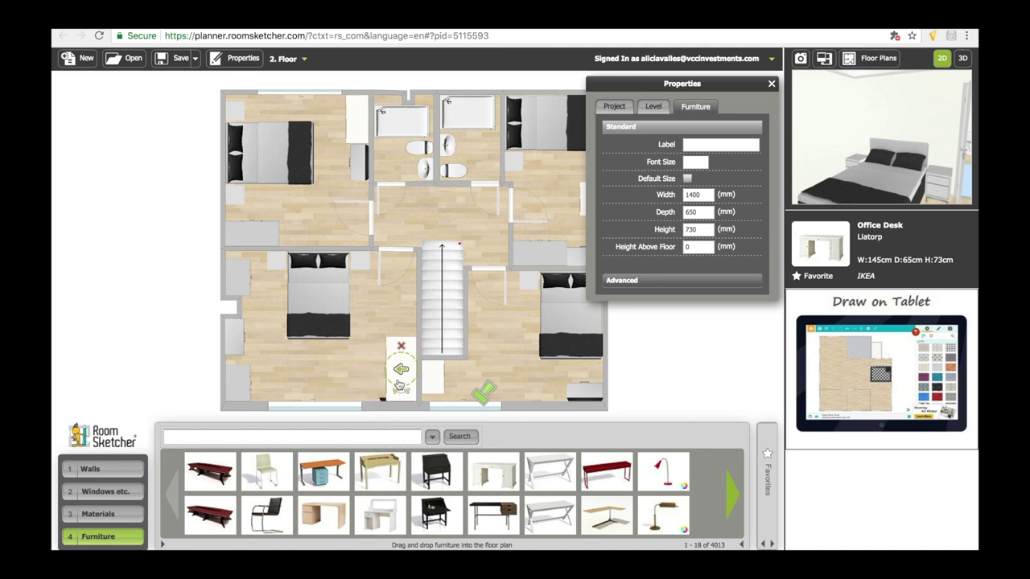
pyautogui.click(362, 375)
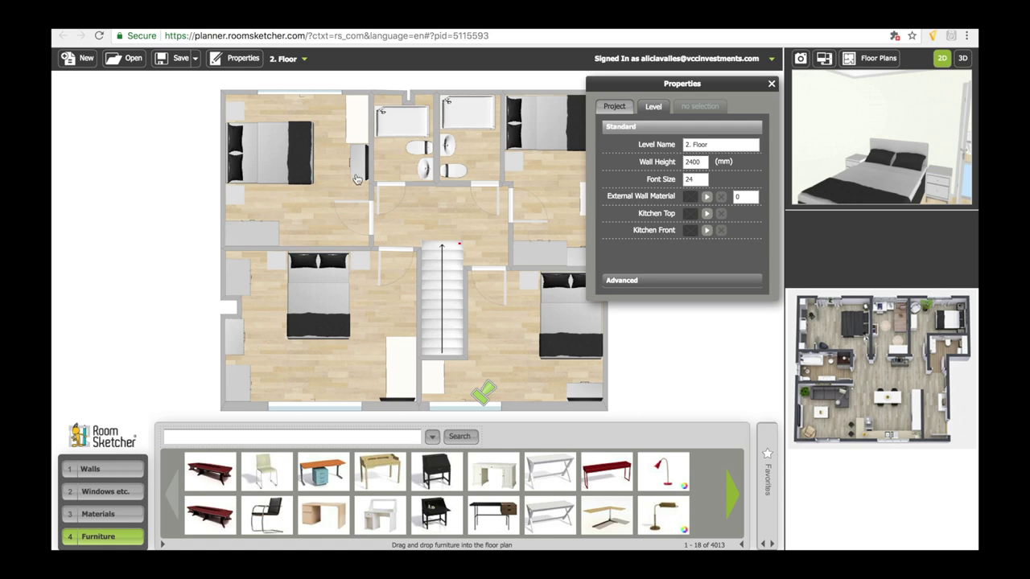
# Examine the dimensions of the upper-left bedroom's double bed and of both bathroom shower enclosures
pyautogui.click(290, 163)
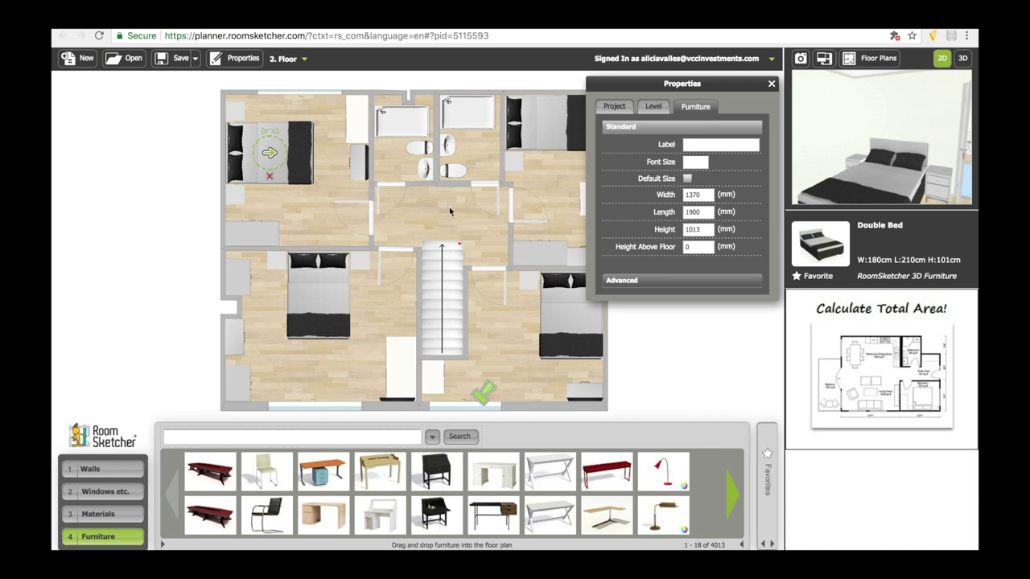
pyautogui.moveTo(465, 225); pyautogui.dragTo(395, 223)
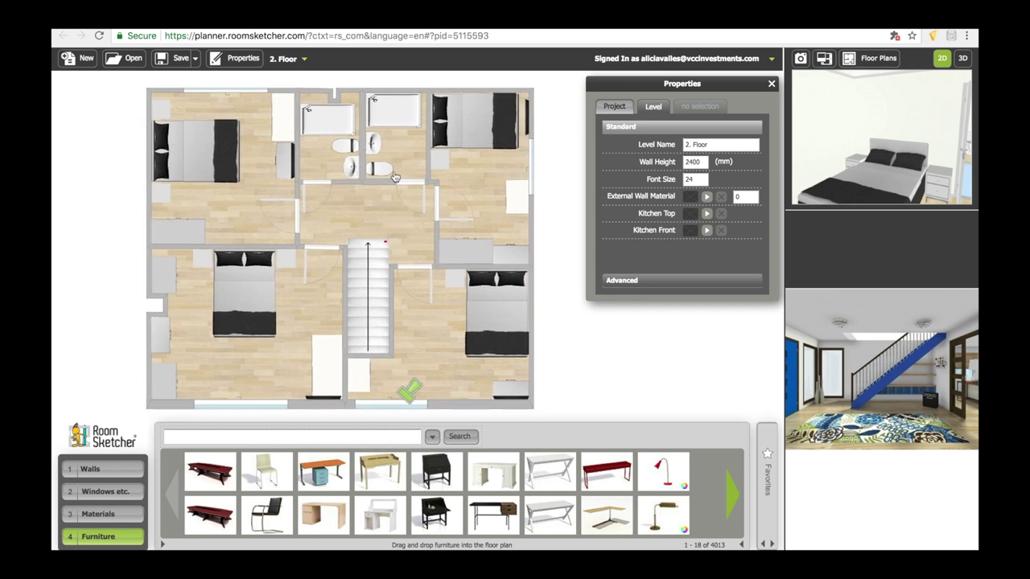
pyautogui.click(330, 126)
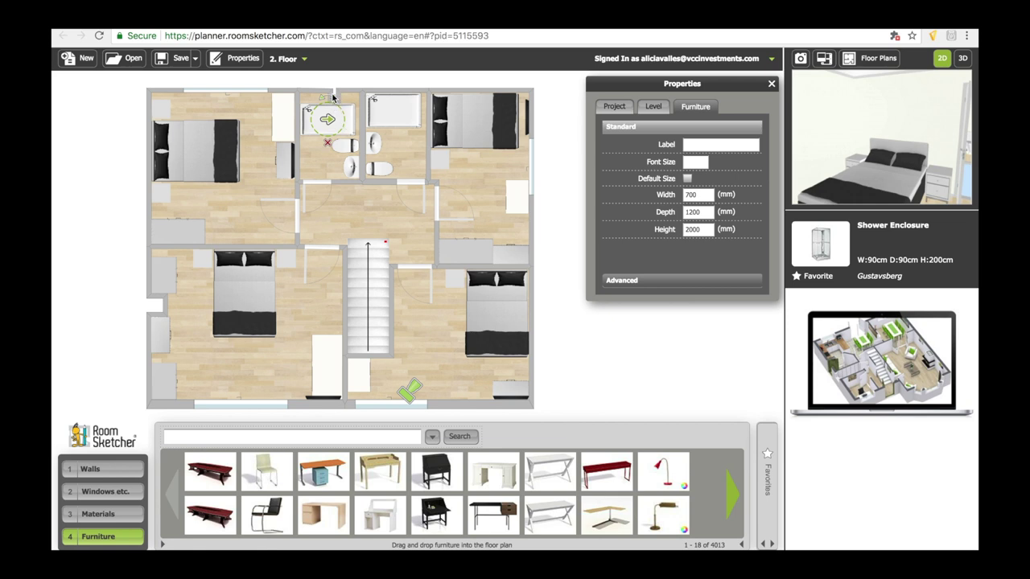
pyautogui.moveTo(335, 127); pyautogui.dragTo(386, 118)
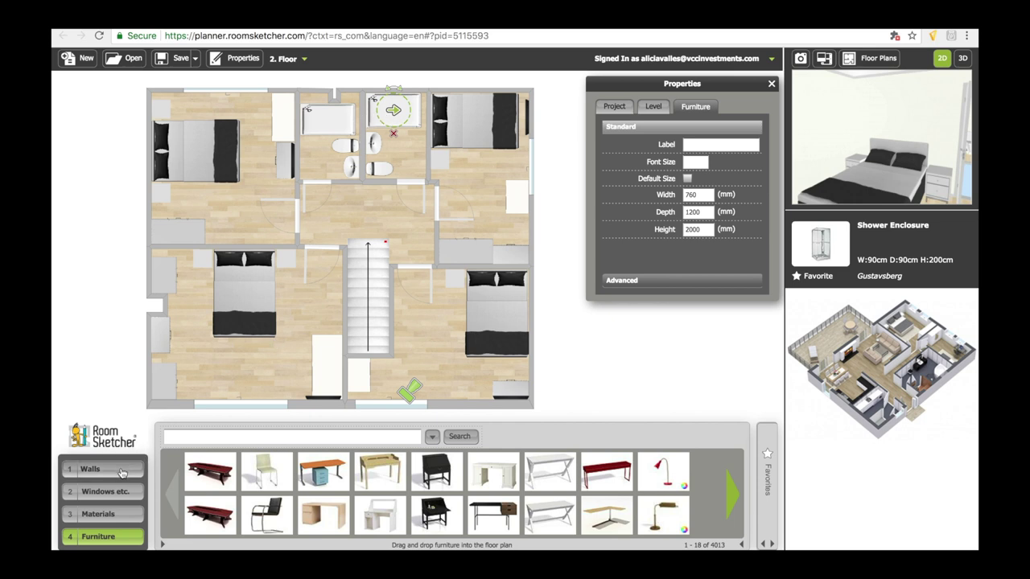
# Examine the wall between the two bathrooms and the dimensions of the right bathroom's shower, basin and toilet
pyautogui.click(97, 469)
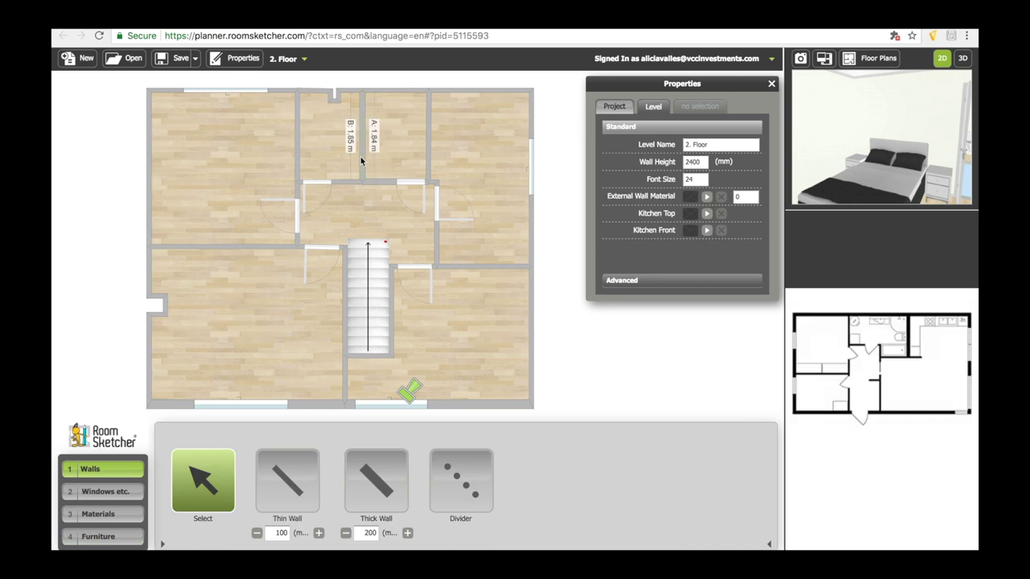
pyautogui.click(126, 538)
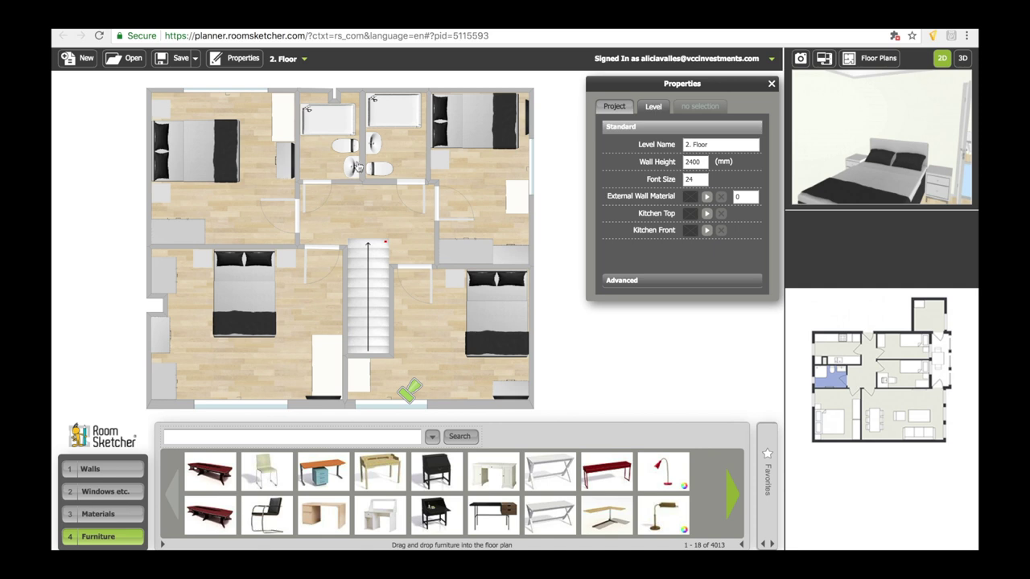
pyautogui.click(390, 119)
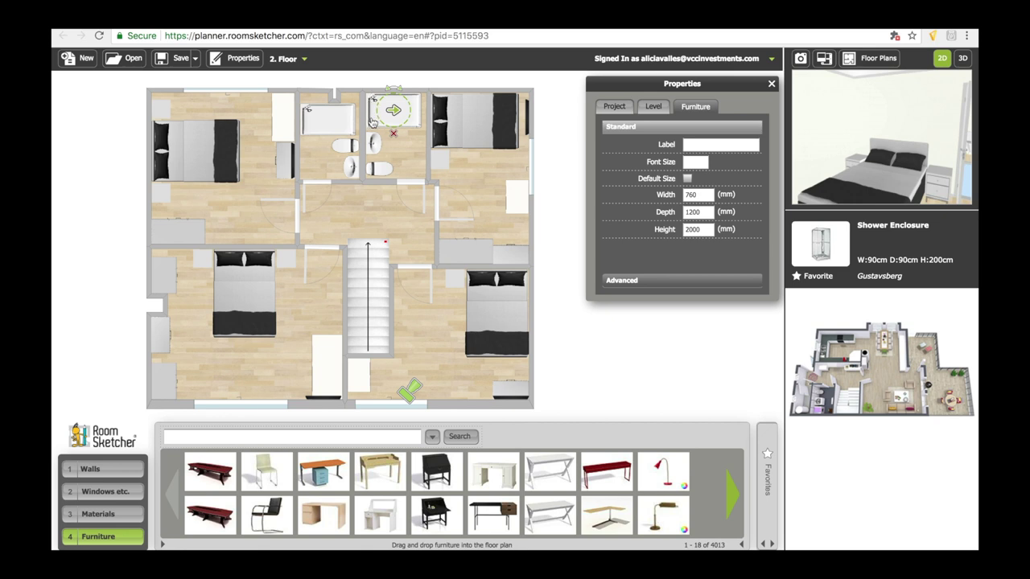
pyautogui.click(374, 145)
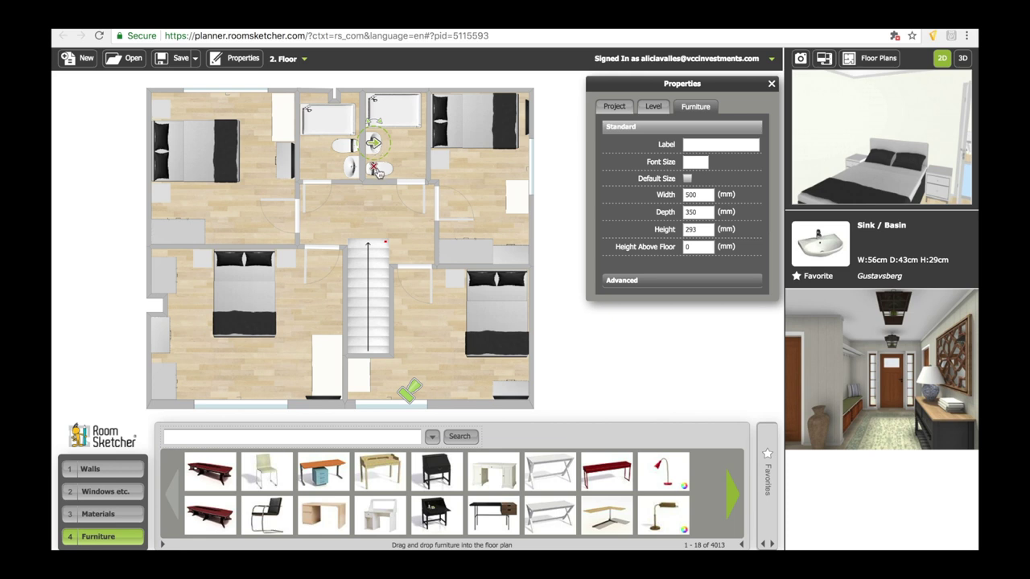
pyautogui.click(379, 171)
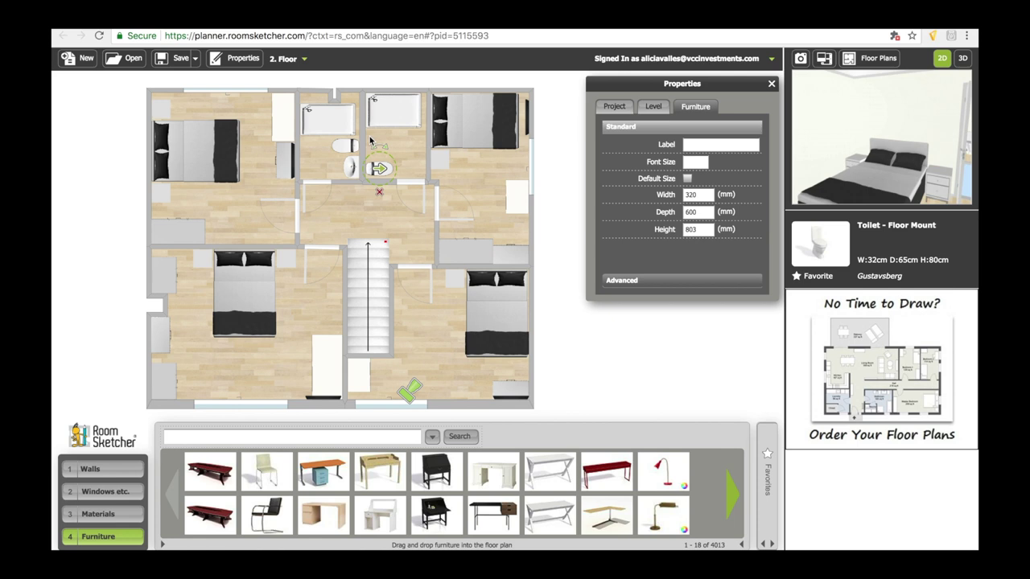
# Copy the left bathroom's basin into the right bathroom, placing it against the shared wall between the shower and the toilet
pyautogui.click(392, 212)
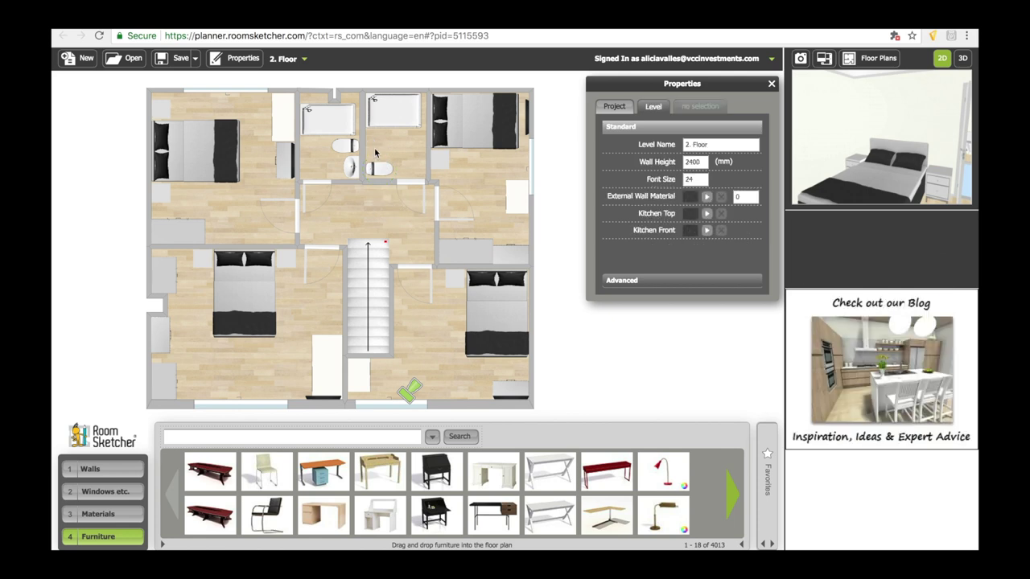
pyautogui.click(350, 168)
pyautogui.rightClick(351, 169)
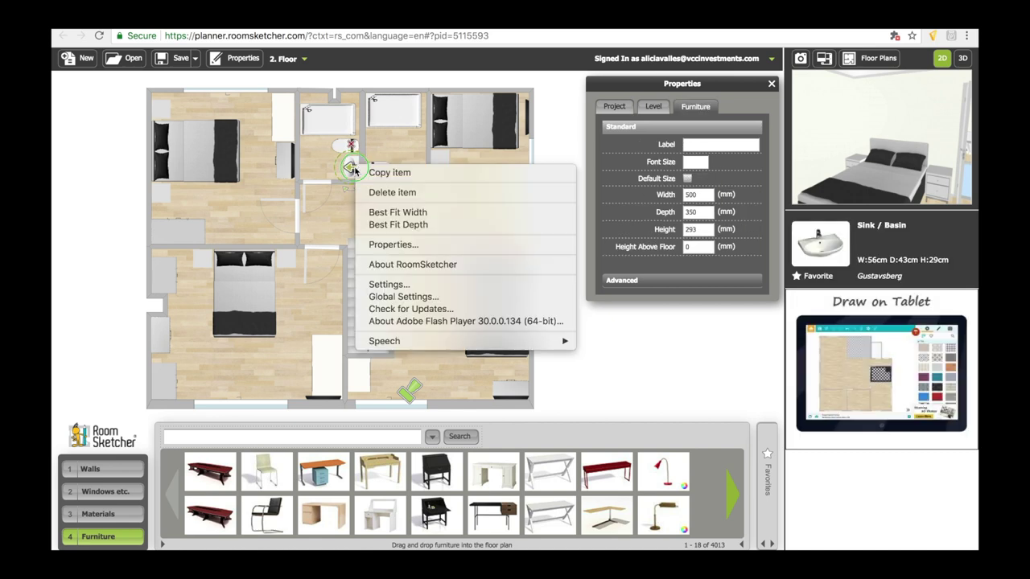
pyautogui.click(371, 172)
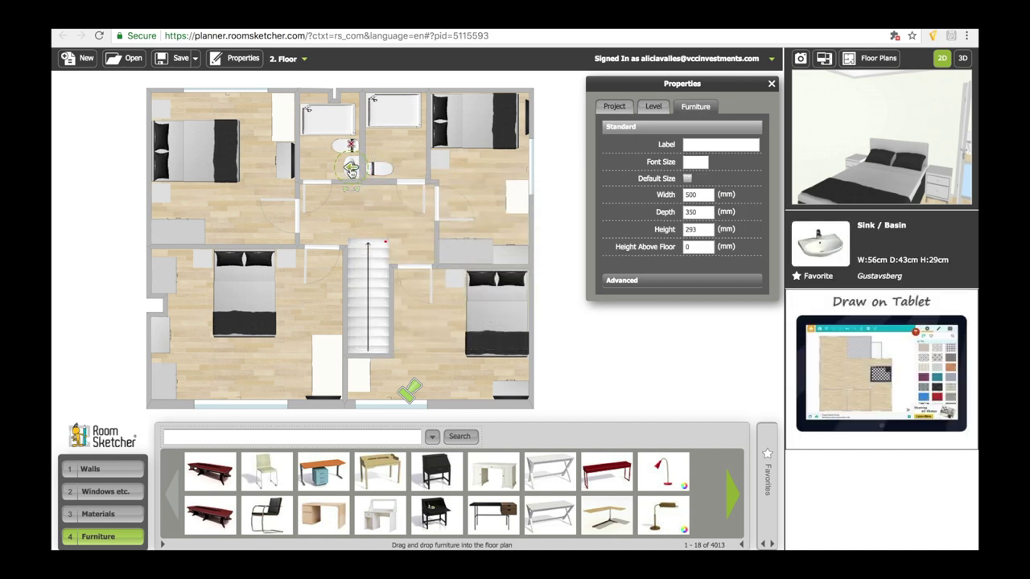
pyautogui.rightClick(350, 168)
pyautogui.click(373, 171)
pyautogui.click(386, 145)
pyautogui.rightClick(386, 145)
pyautogui.click(397, 148)
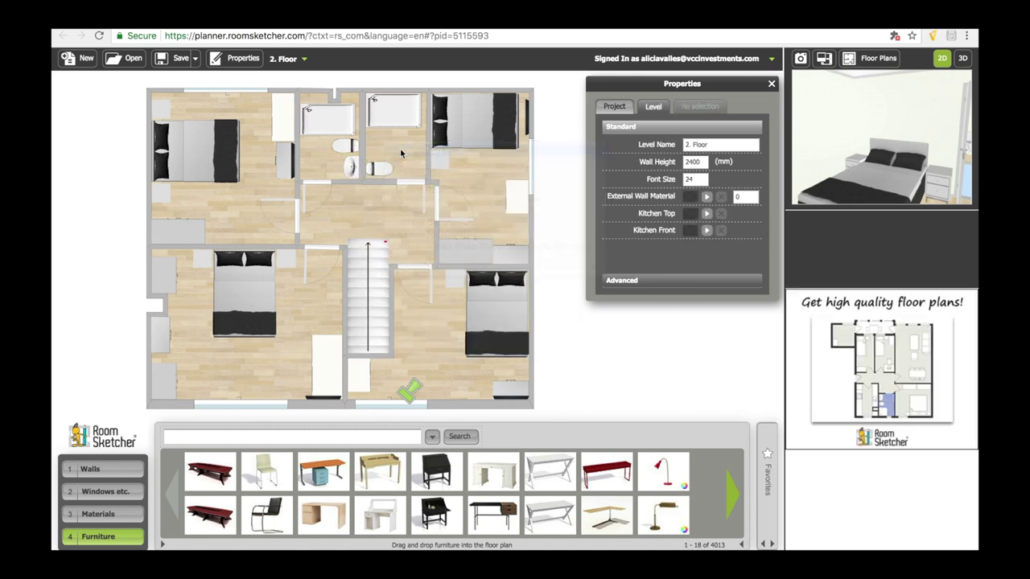
pyautogui.moveTo(391, 167); pyautogui.dragTo(373, 145)
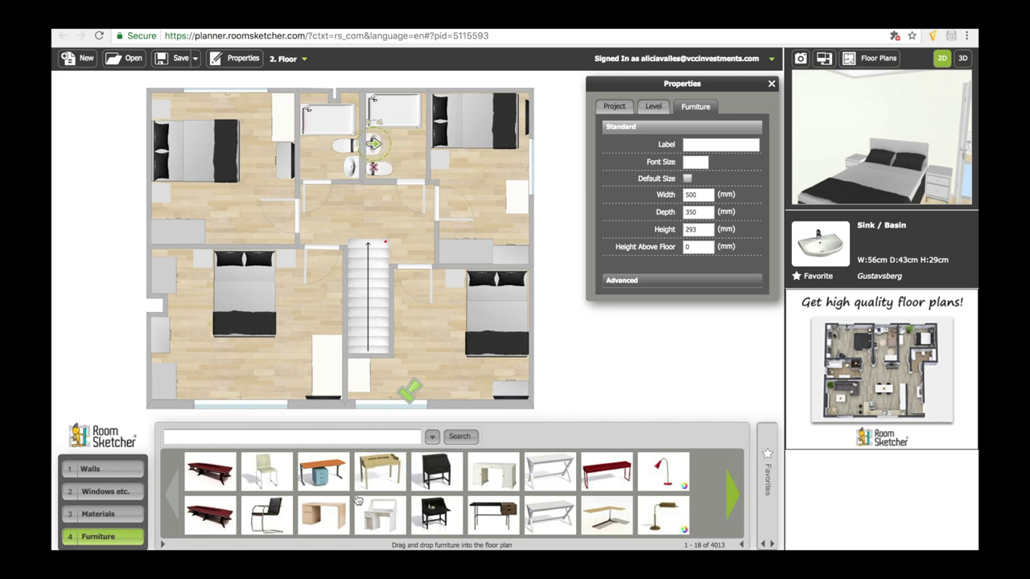
pyautogui.click(397, 153)
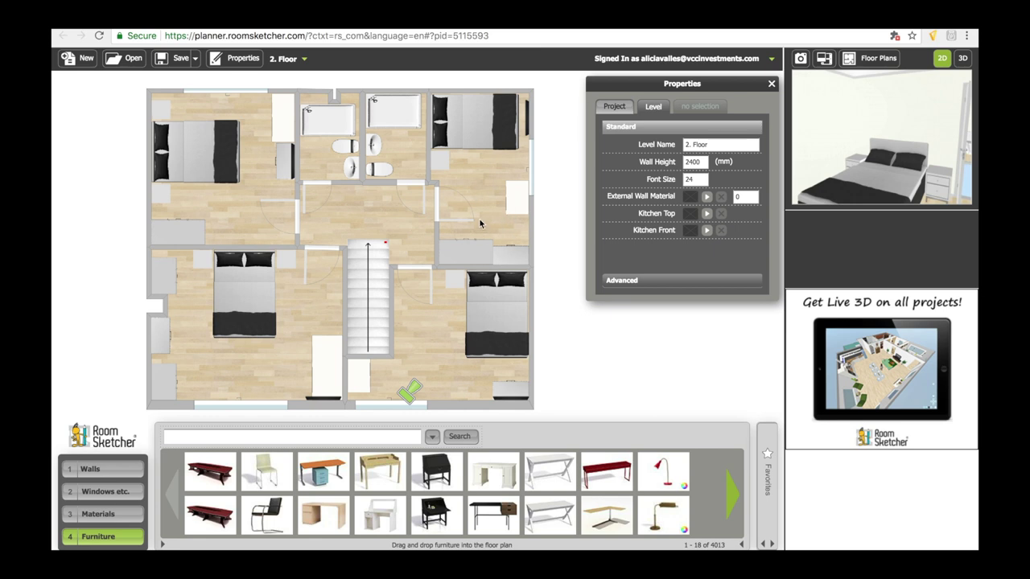
# Examine the dimensions of the three-door wardrobe and the double bed in the upper-right bedroom
pyautogui.click(478, 253)
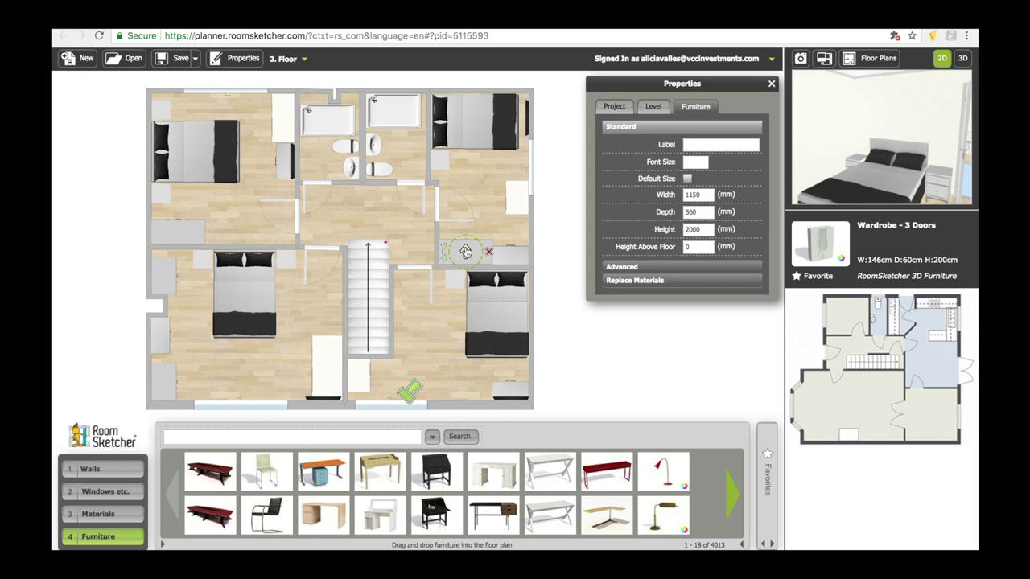
pyautogui.click(513, 130)
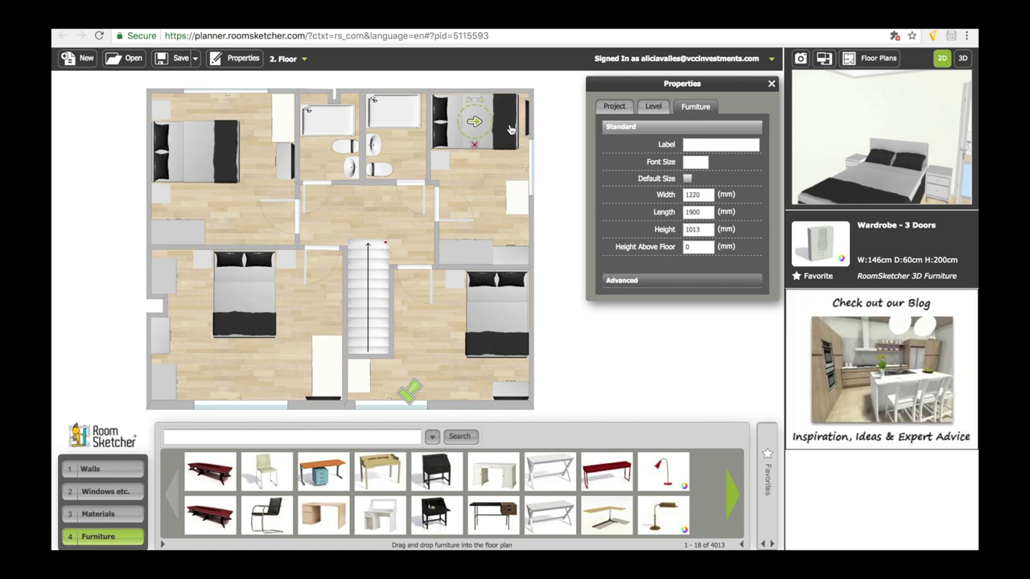
pyautogui.moveTo(481, 106)
pyautogui.mouseDown()
pyautogui.moveTo(493, 110)
pyautogui.moveTo(501, 143)
pyautogui.moveTo(517, 121)
pyautogui.moveTo(492, 131)
pyautogui.moveTo(477, 118)
pyautogui.mouseUp()
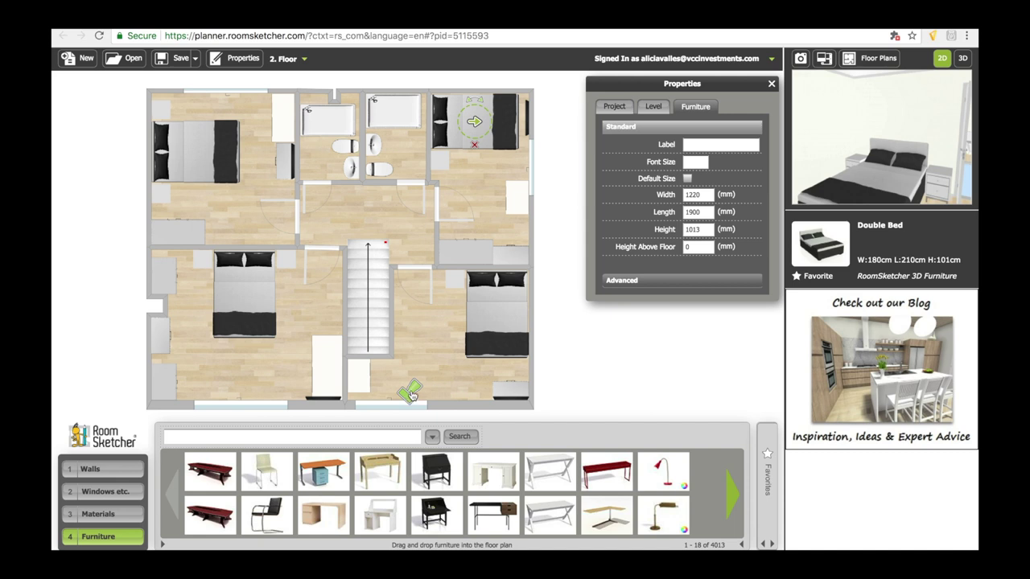
# Place the camera near the lower-left bedroom's desk, facing the bed, and take a snapshot with a widened camera angle
pyautogui.moveTo(412, 394)
pyautogui.mouseDown()
pyautogui.moveTo(234, 354)
pyautogui.moveTo(246, 381)
pyautogui.moveTo(304, 397)
pyautogui.mouseUp()
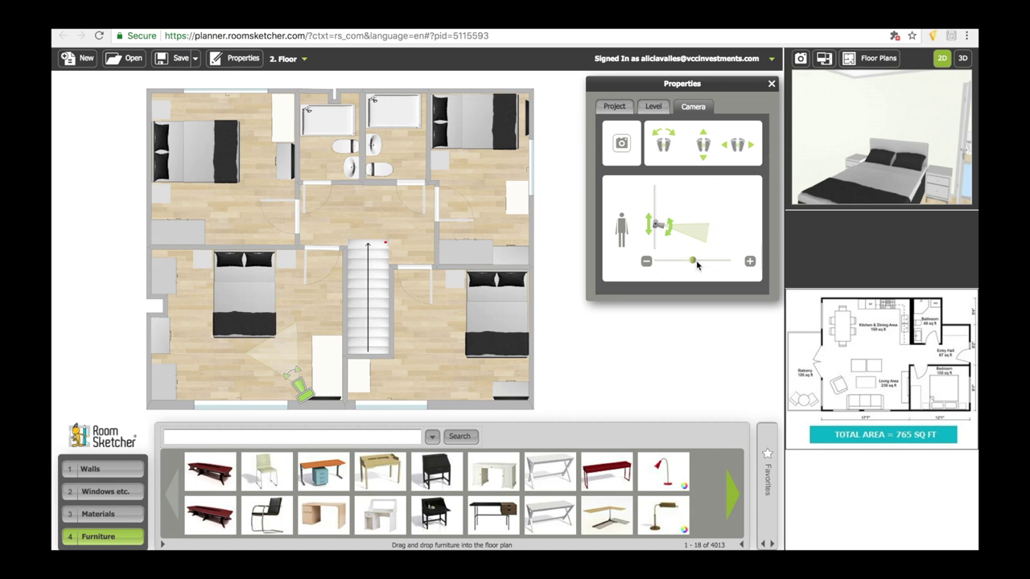
pyautogui.click(801, 61)
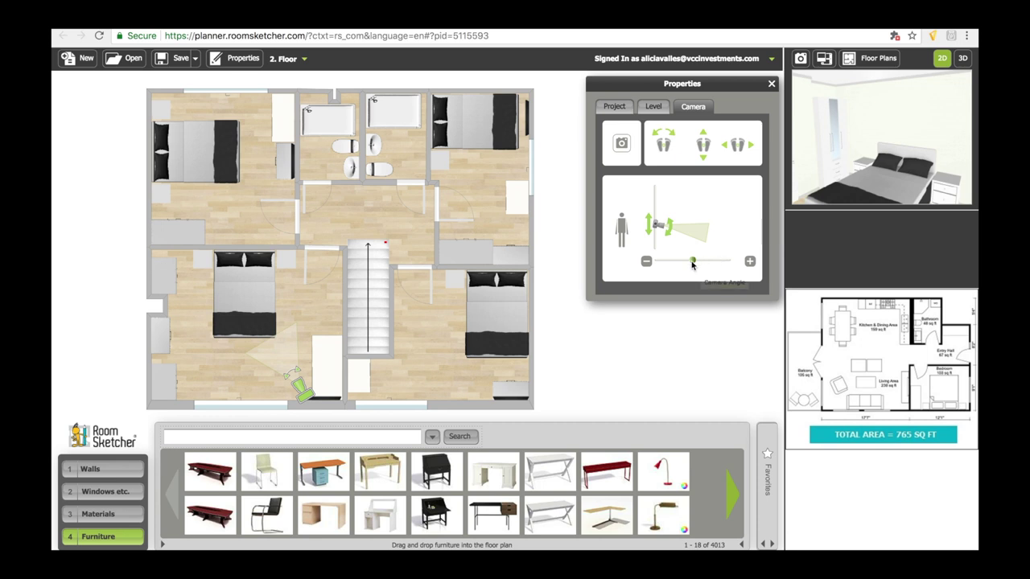
pyautogui.moveTo(692, 263)
pyautogui.moveTo(692, 263); pyautogui.dragTo(688, 265)
pyautogui.moveTo(680, 261); pyautogui.dragTo(675, 260)
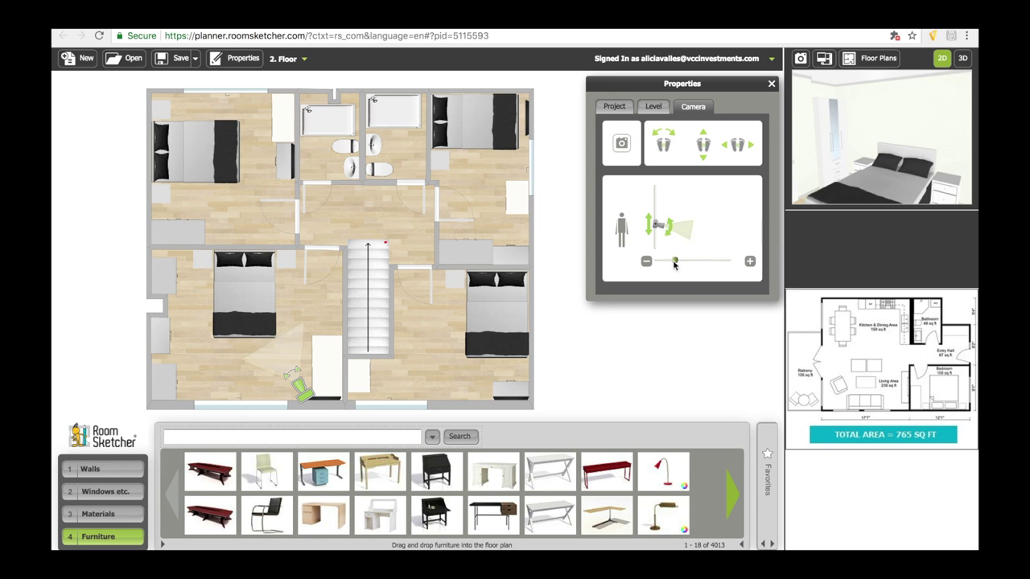
pyautogui.click(801, 60)
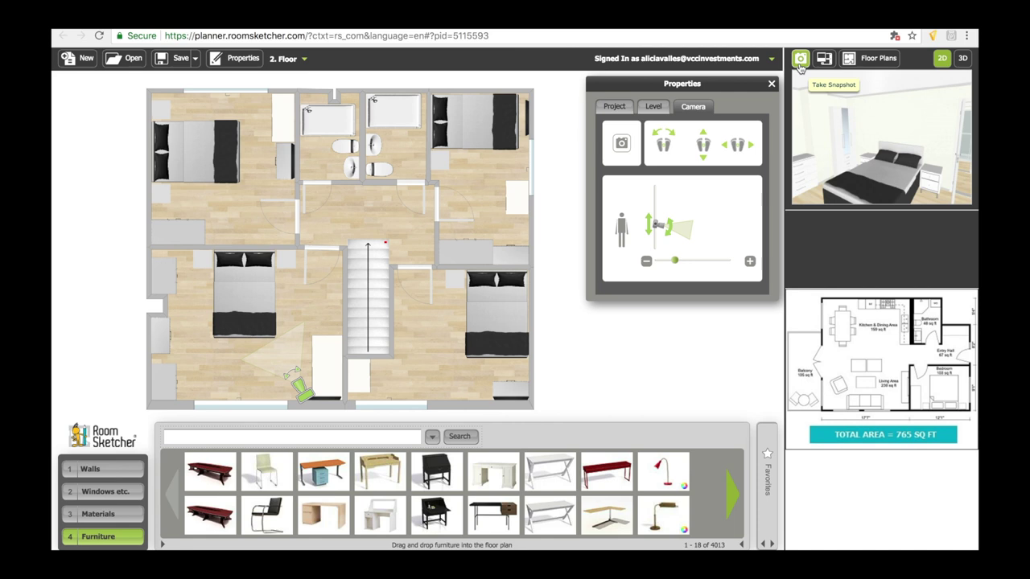
pyautogui.click(800, 61)
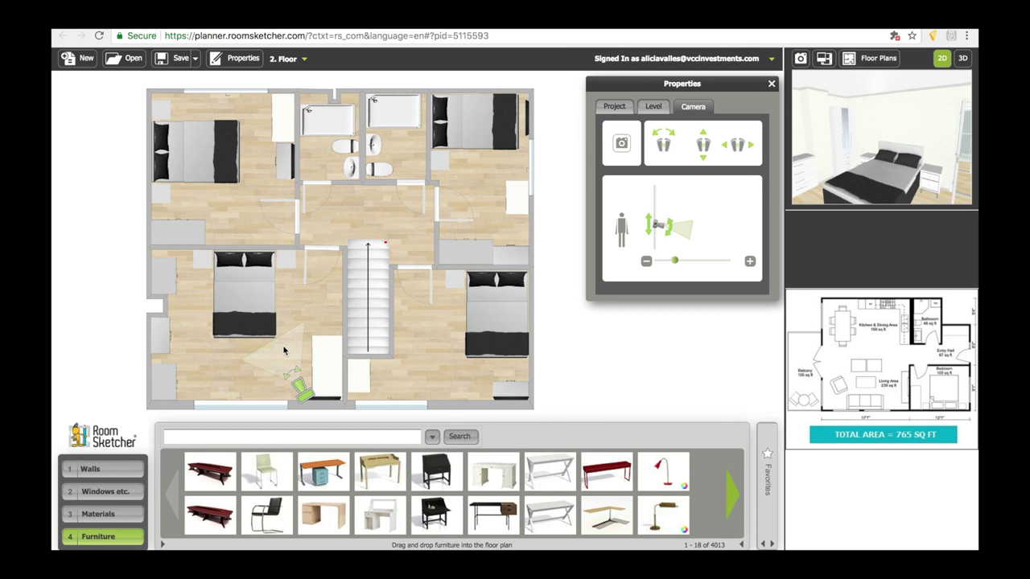
# Search the furniture library for Radiator and place a 93 cm wide radiator against the lower-right bedroom's window wall
pyautogui.click(213, 435)
pyautogui.write('radi')
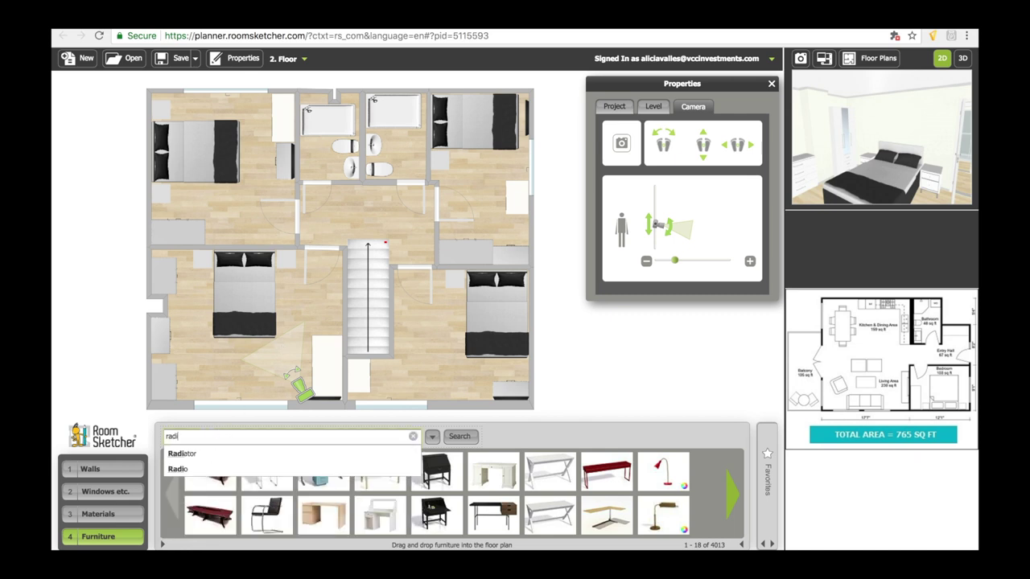
pyautogui.click(185, 456)
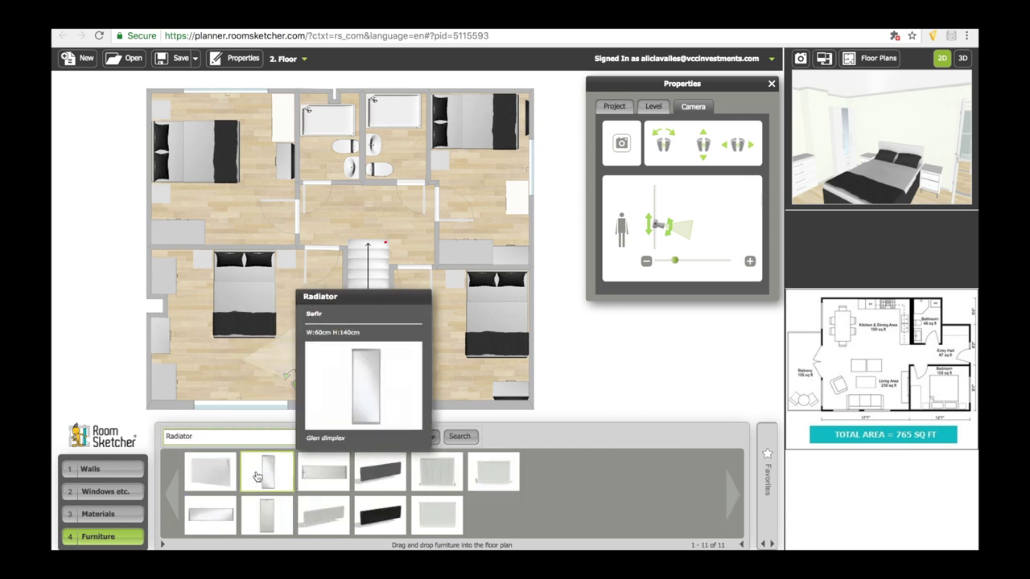
pyautogui.moveTo(214, 475)
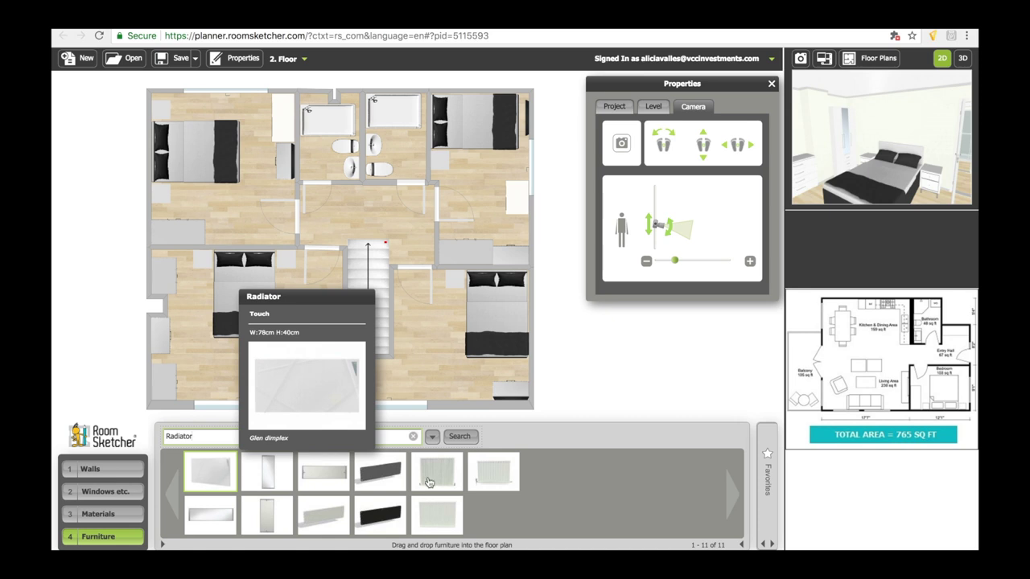
pyautogui.moveTo(499, 480); pyautogui.dragTo(435, 400)
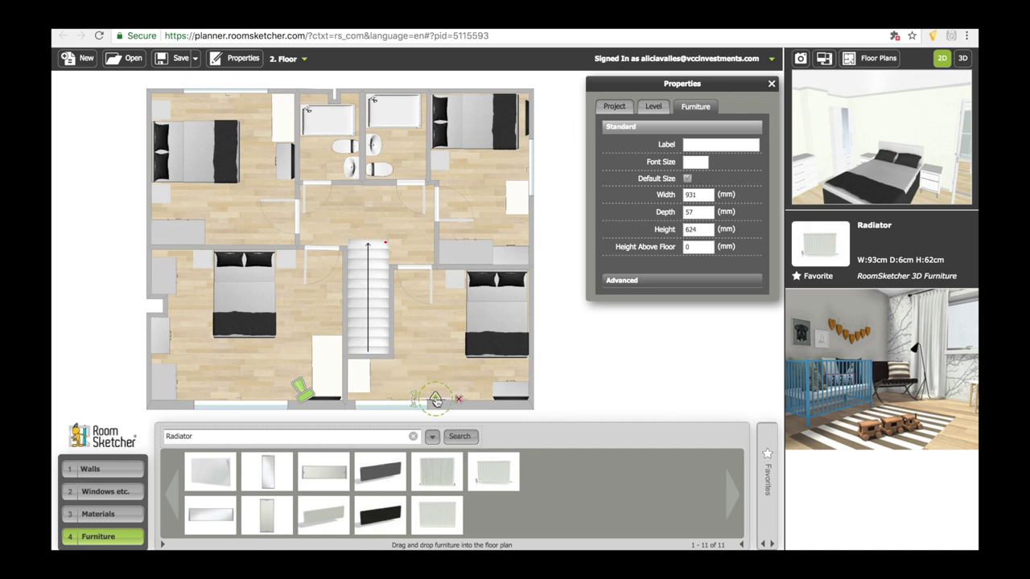
pyautogui.click(429, 360)
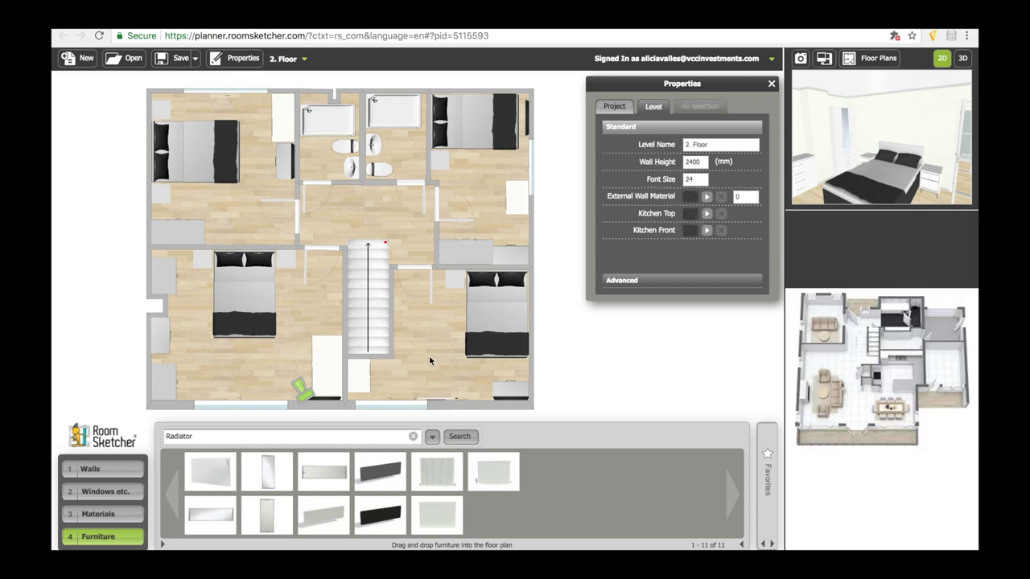
# Search the furniture library for Beds and examine the listed beds and the dimensions of the lower-right bedroom's double bed
pyautogui.click(239, 437)
pyautogui.press('BackSpace')
pyautogui.press('BackSpace')
pyautogui.press('BackSpace')
pyautogui.press('BackSpace')
pyautogui.press('BackSpace')
pyautogui.press('BackSpace')
pyautogui.press('BackSpace')
pyautogui.press('BackSpace')
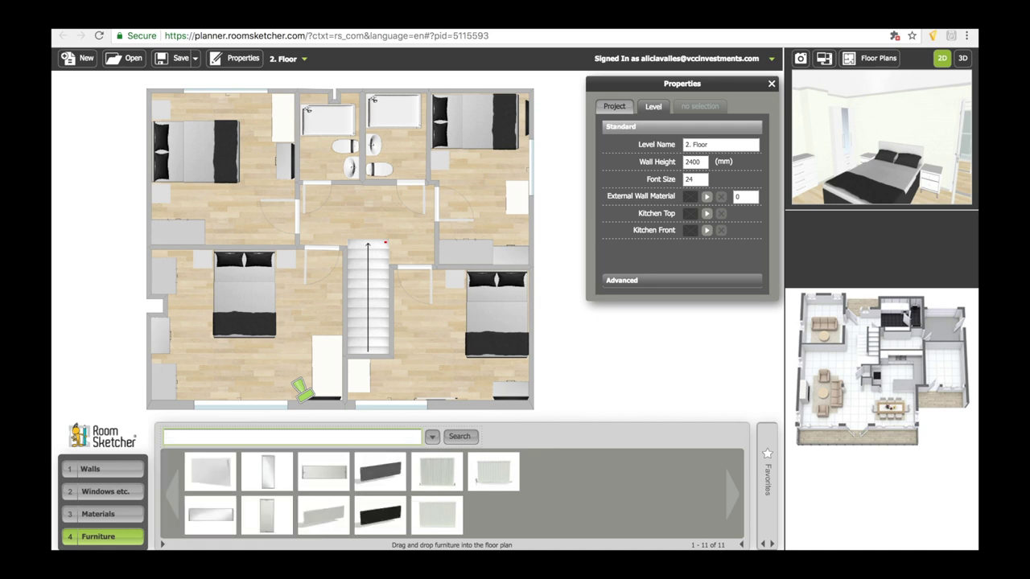
pyautogui.write('bed')
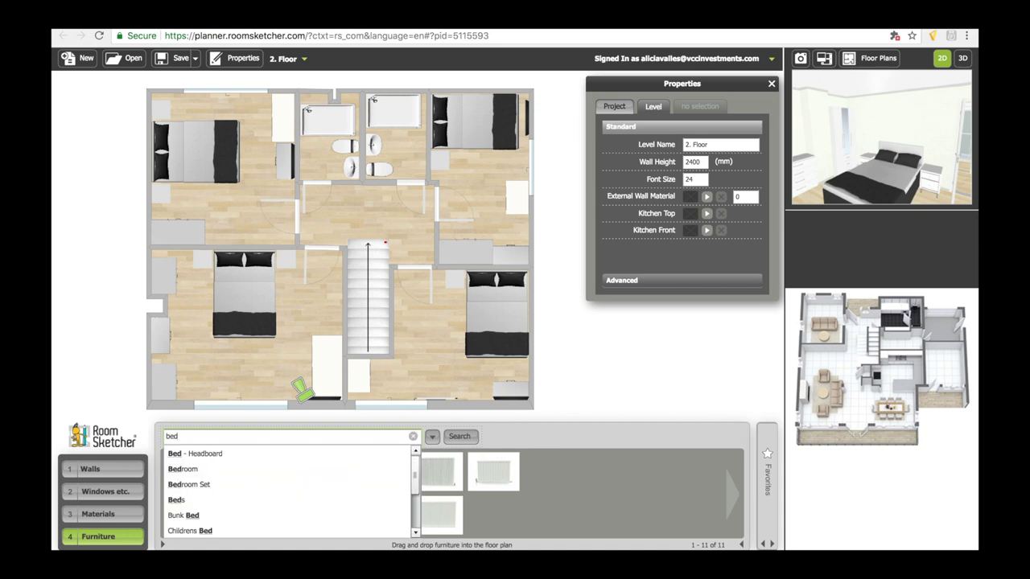
pyautogui.click(185, 499)
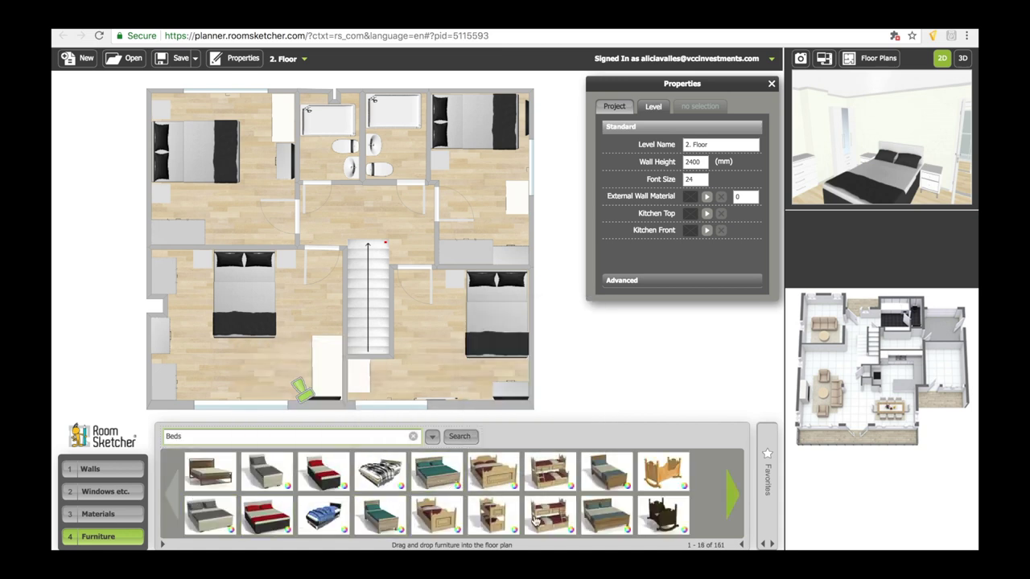
pyautogui.moveTo(381, 502)
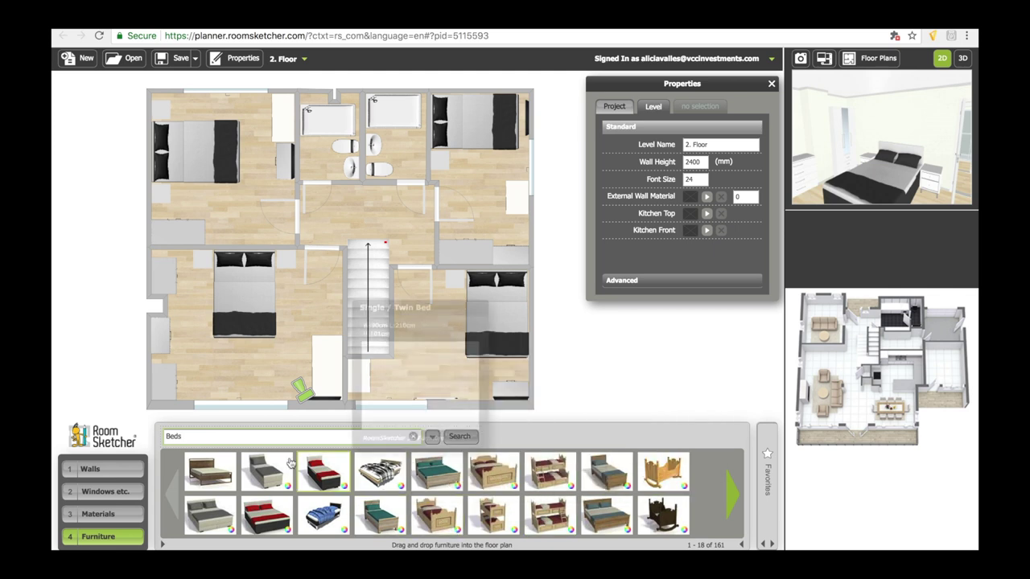
pyautogui.moveTo(434, 497)
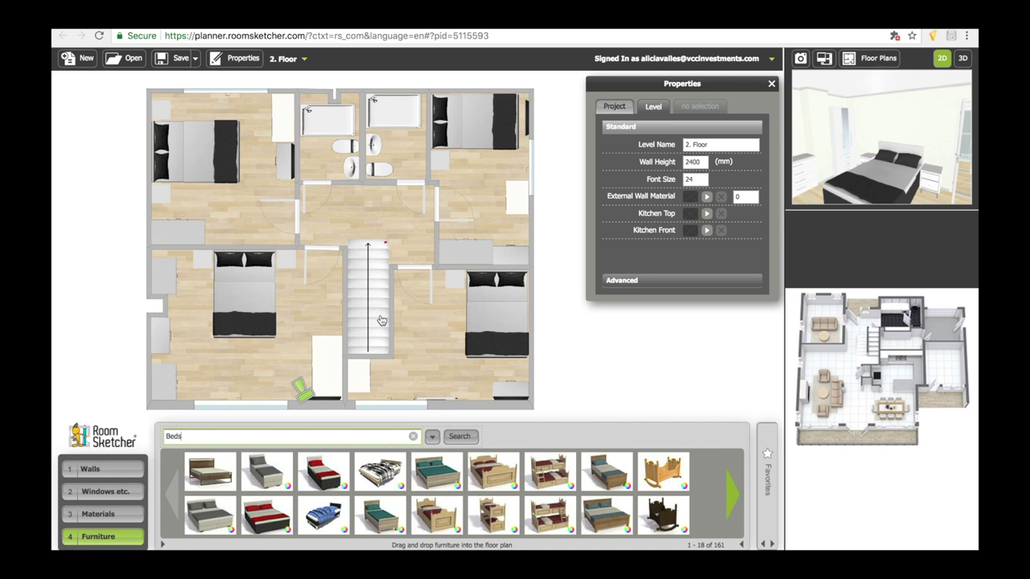
pyautogui.click(496, 317)
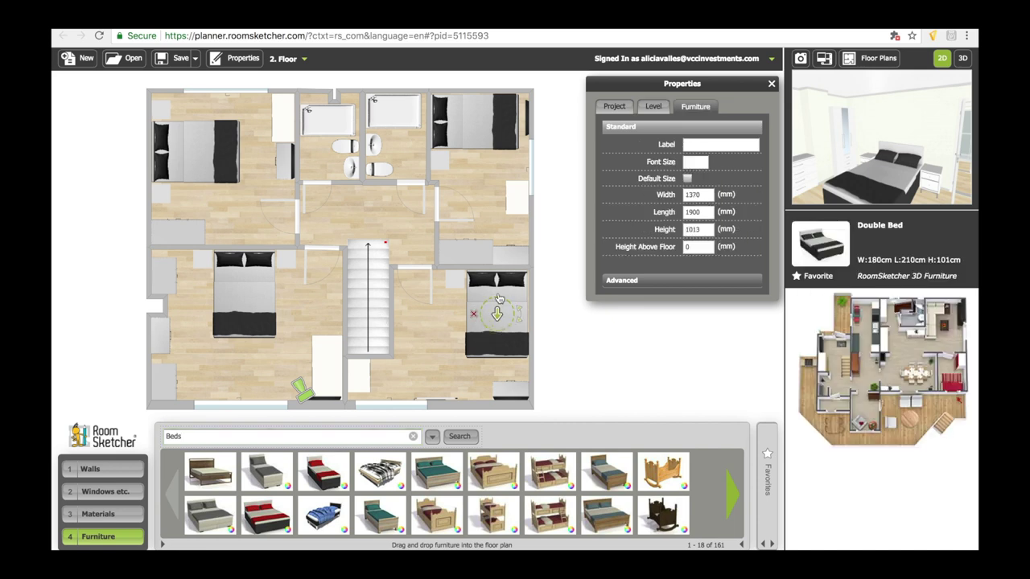